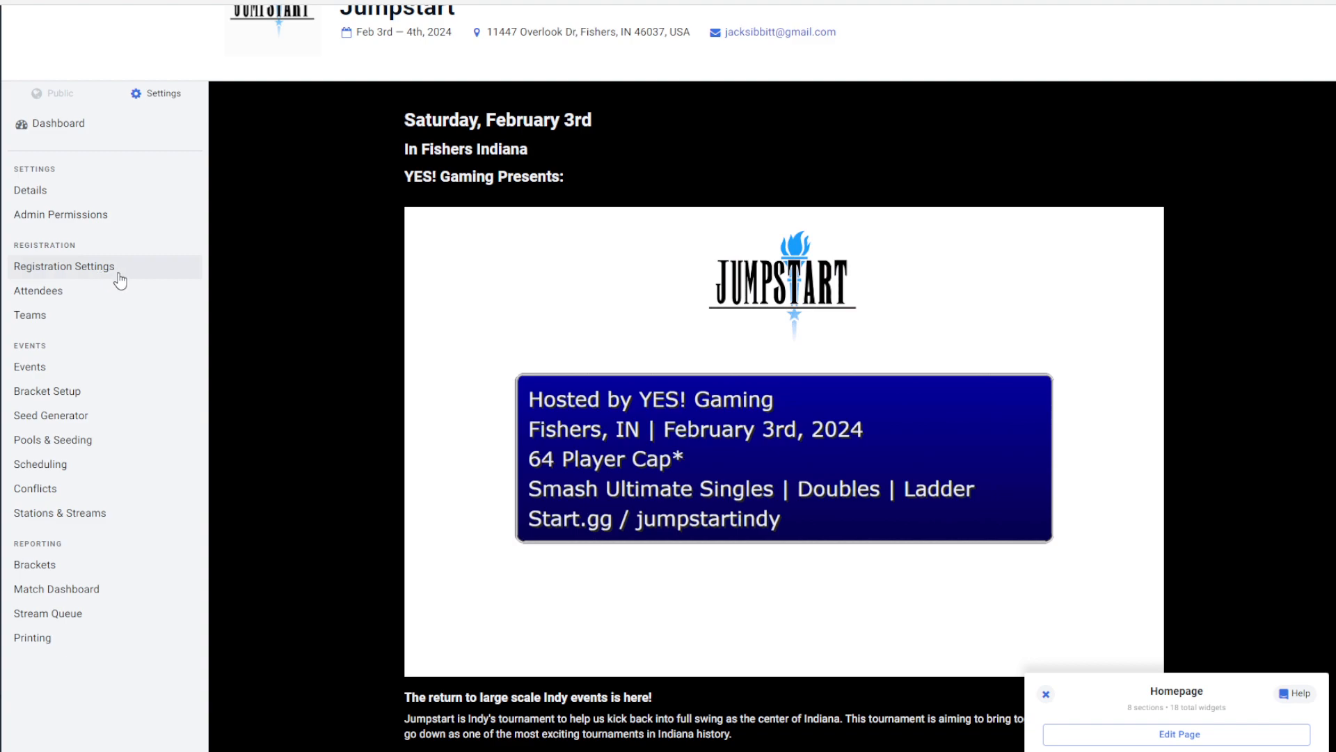
Open the Ultimate Ladder event's registration settings and review its registration dates, entrant destination, requirements and social connections
click(97, 375)
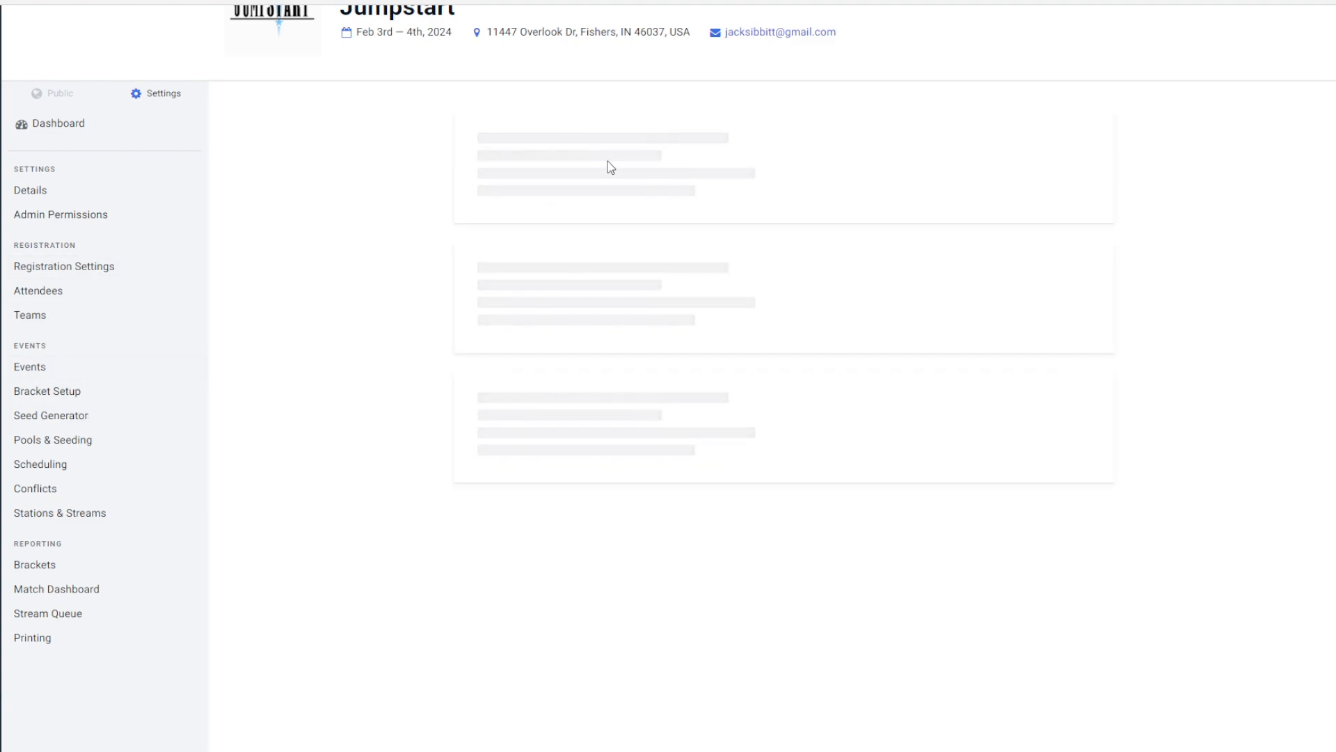
scroll(901, 513, down, 1)
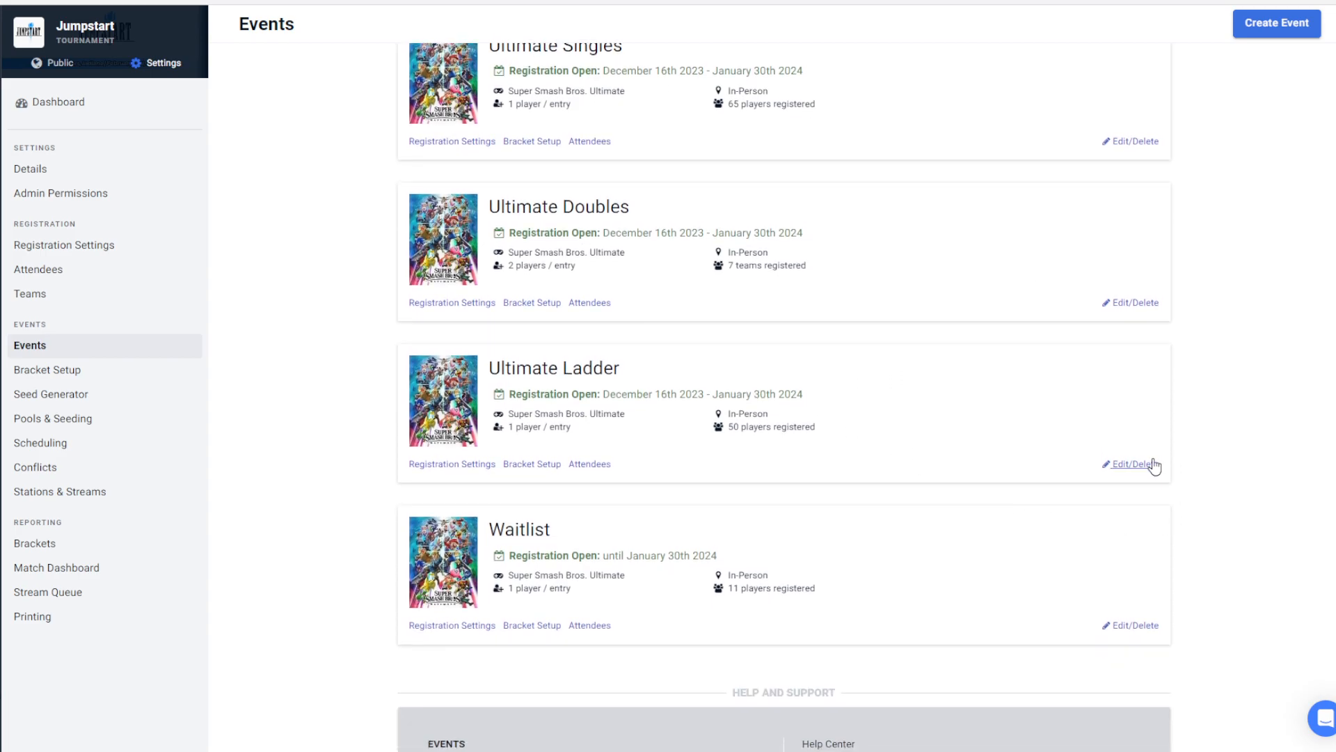
click(1148, 464)
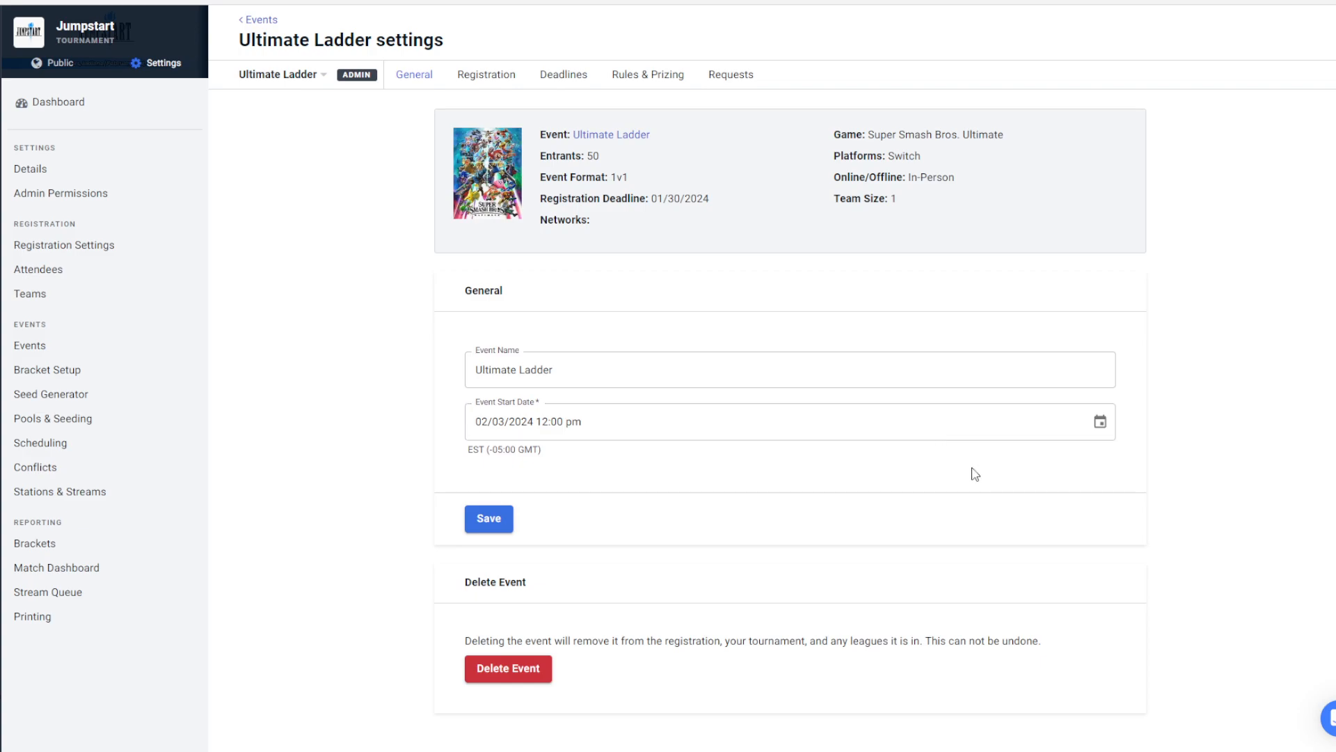
click(473, 82)
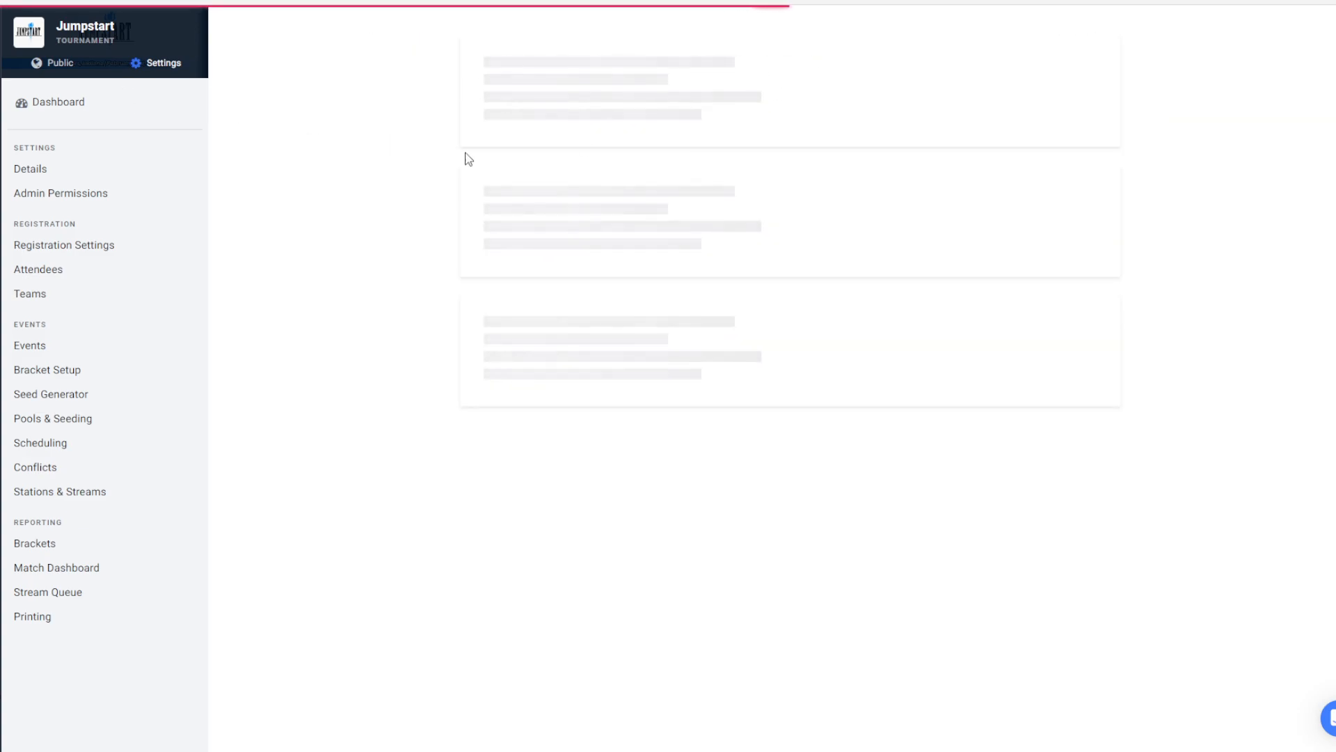
scroll(656, 430, down, 3)
scroll(656, 430, down, 12)
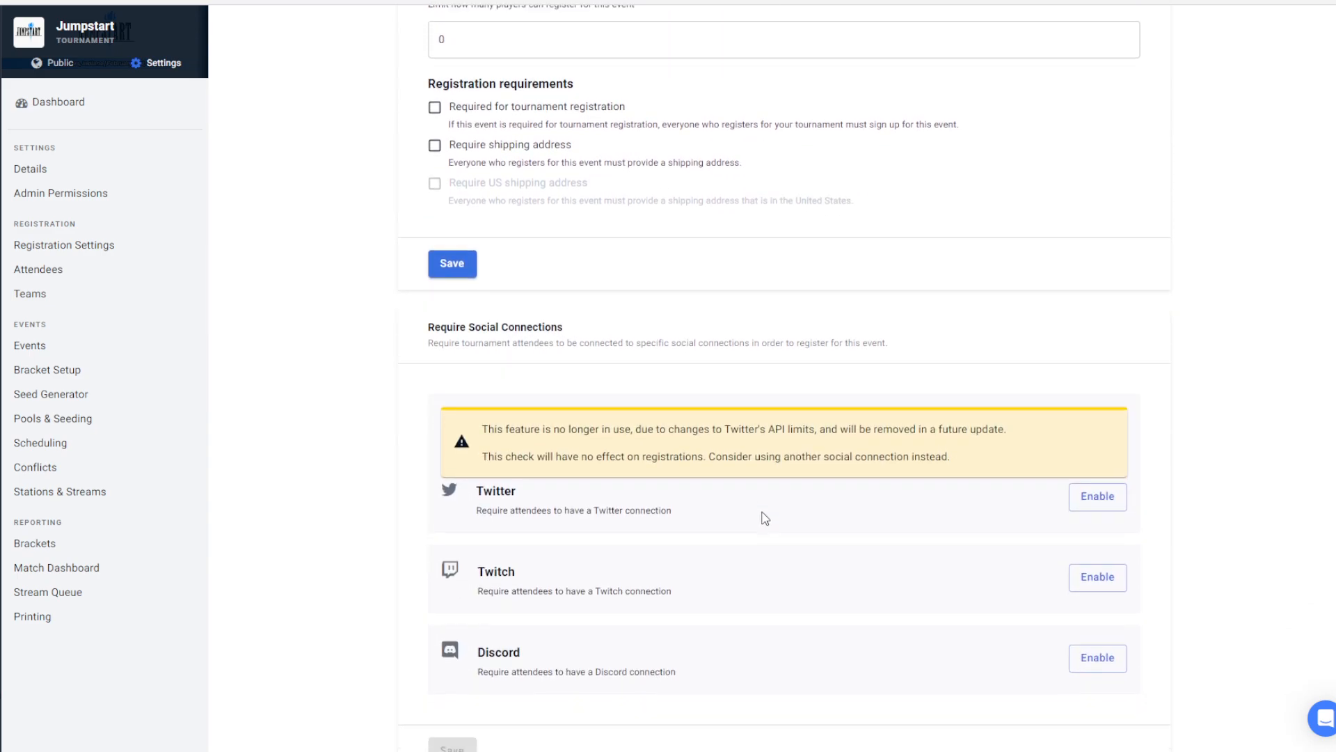
scroll(745, 488, up, 10)
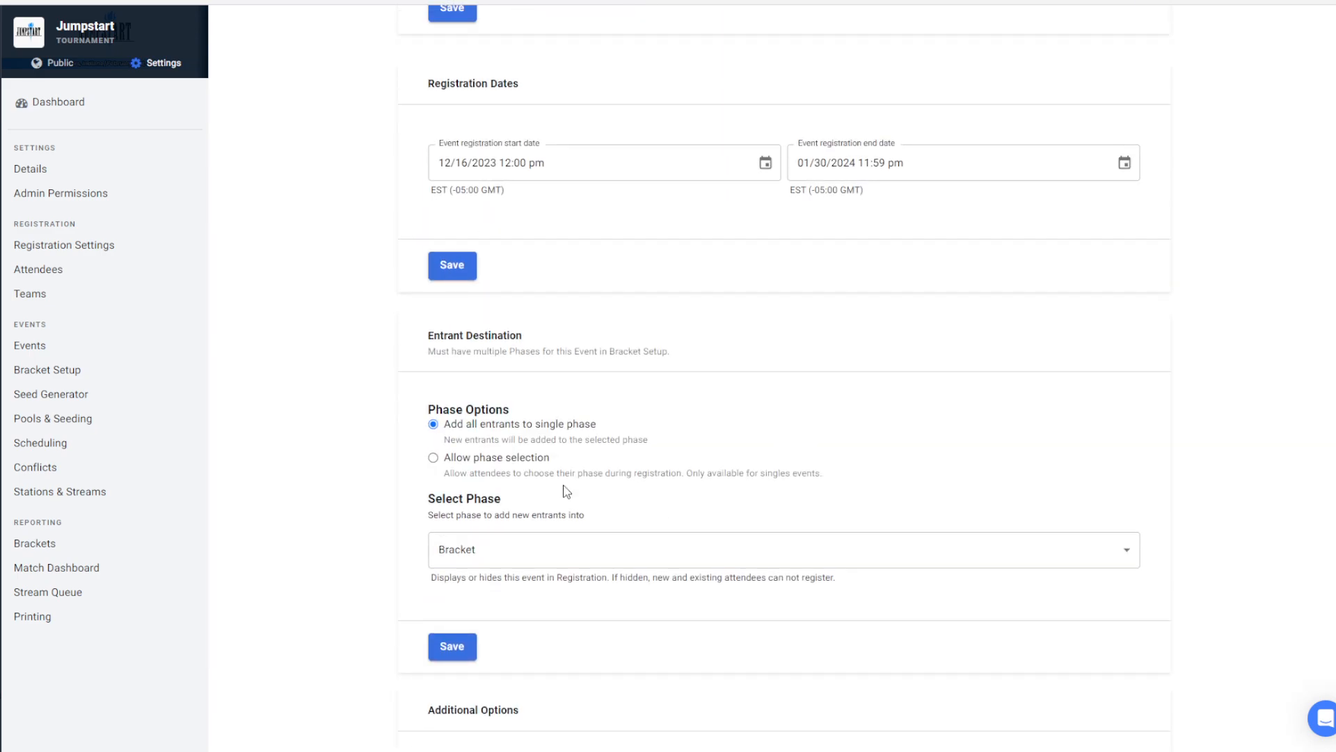
scroll(588, 437, up, 6)
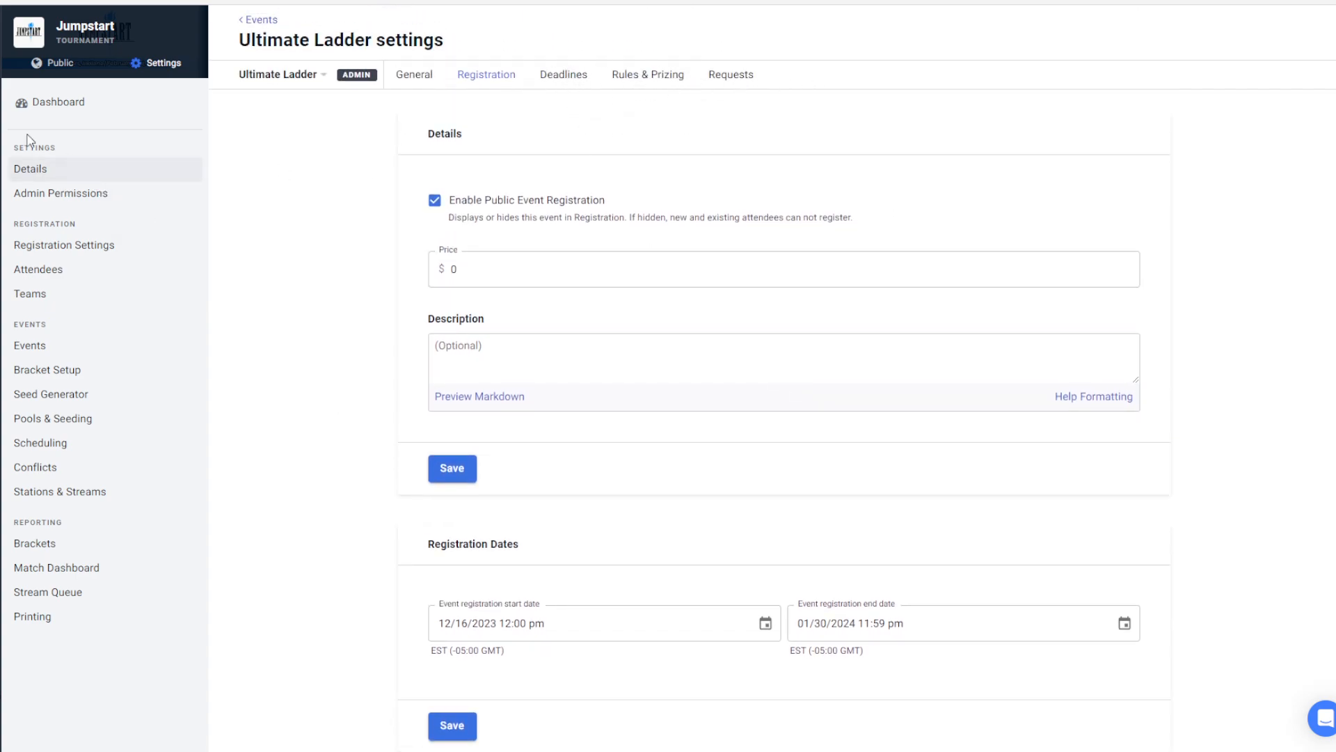
Open the matchmaking bracket's settings for the Ultimate Ladder event from the tournament's public view
click(61, 65)
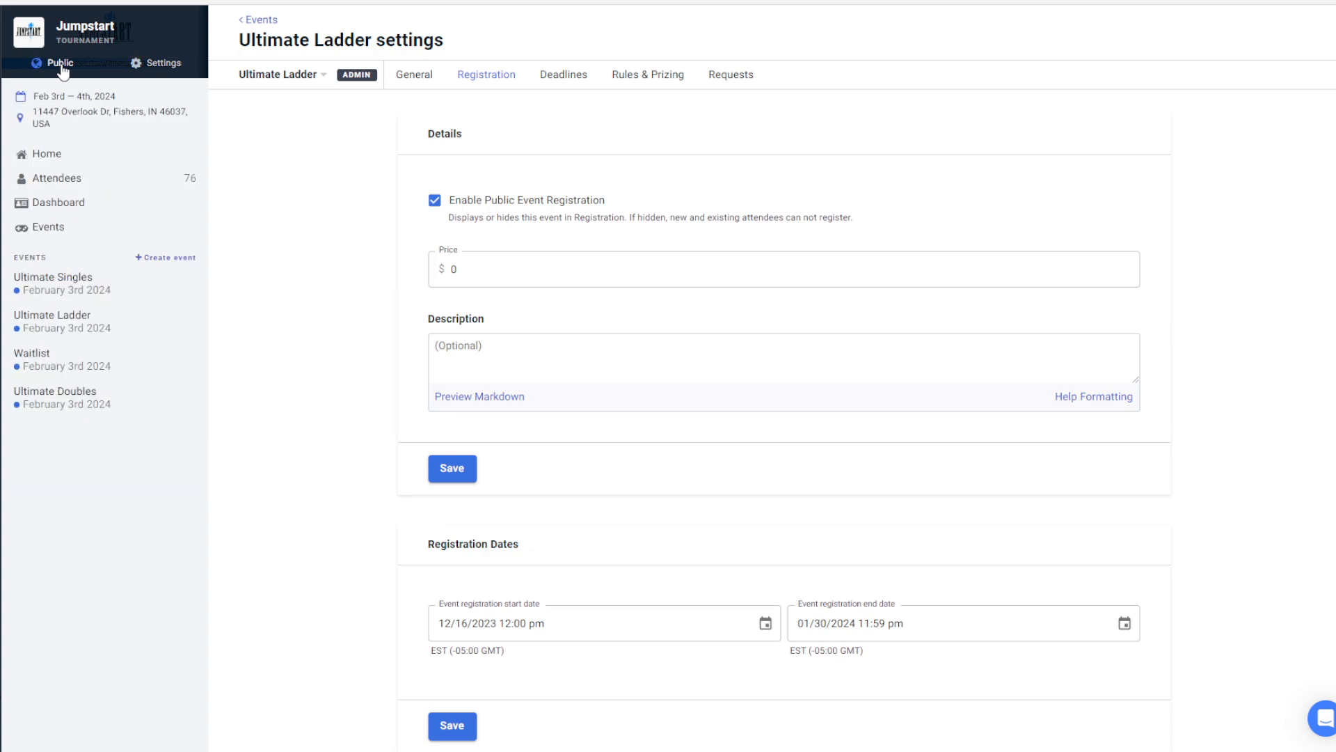
click(111, 327)
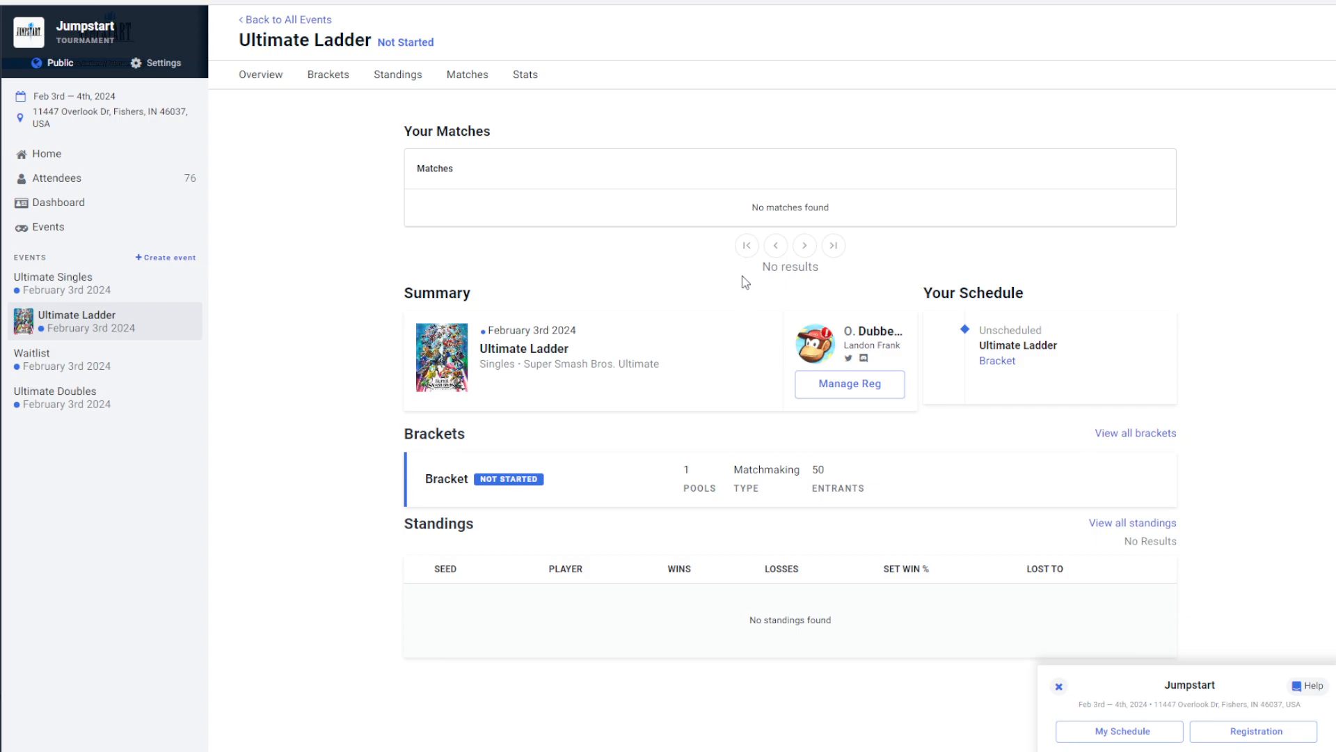
click(594, 494)
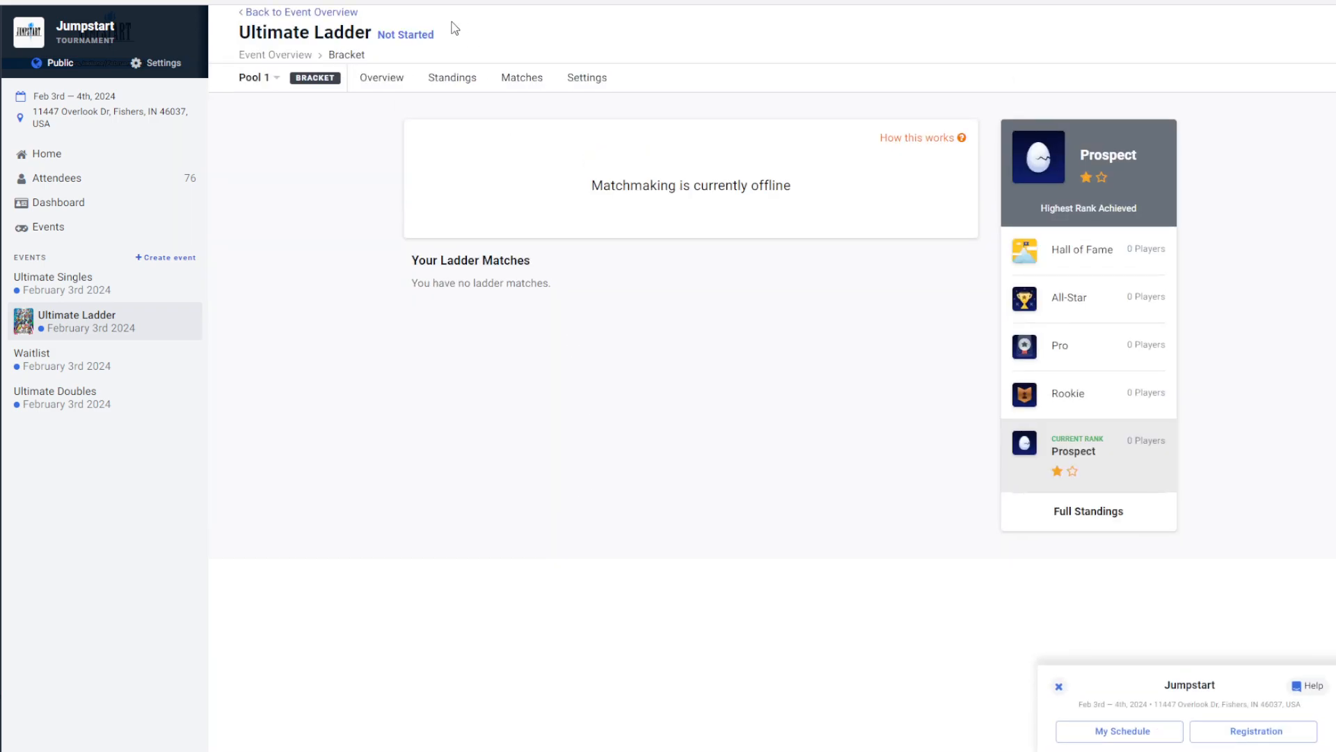
click(380, 86)
click(588, 87)
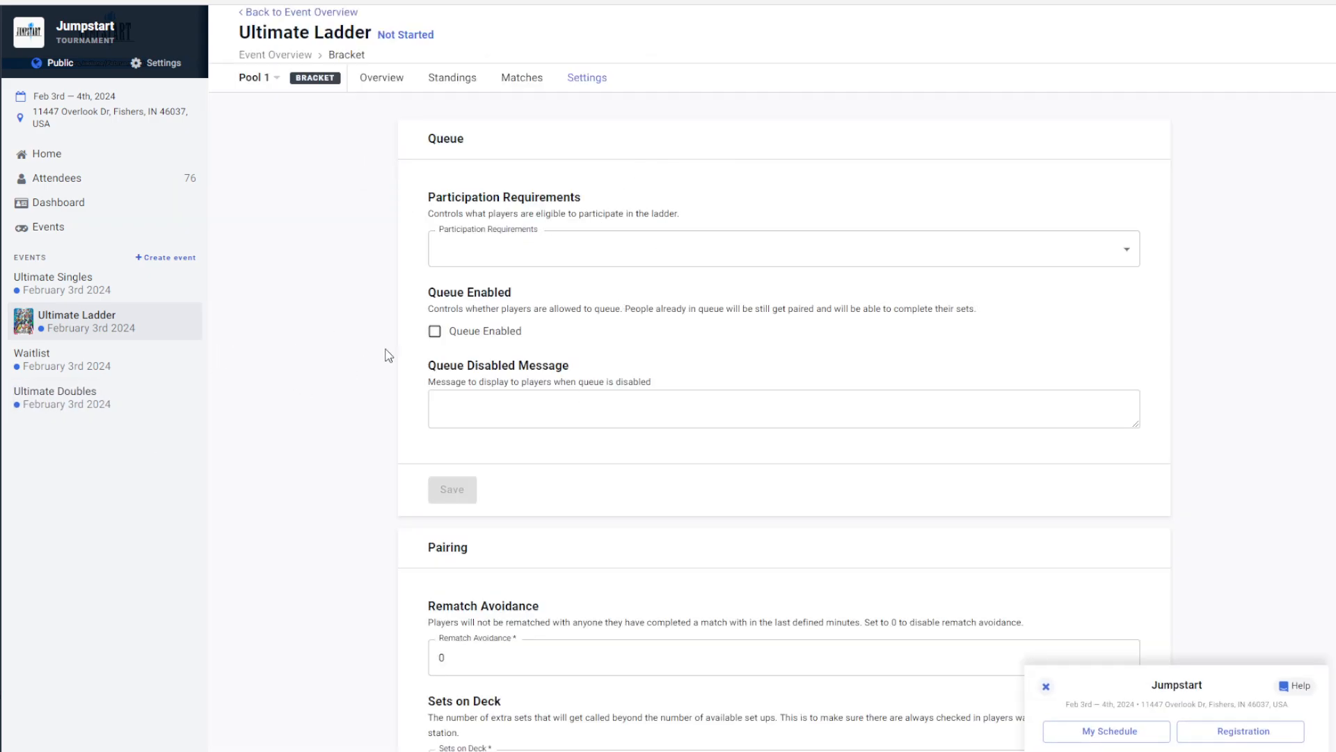
Set the ladder's participation requirements to All registered attendees and save the queue settings
scroll(550, 292, down, 1)
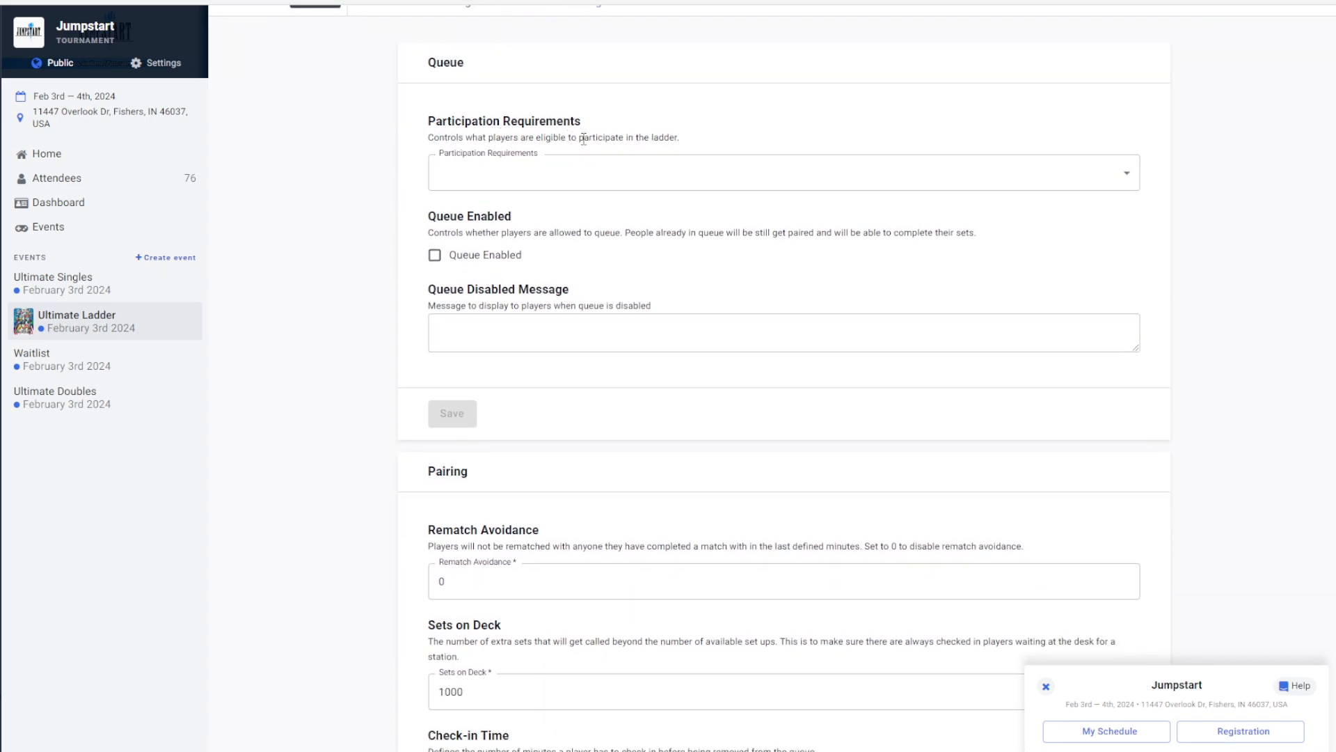
click(572, 182)
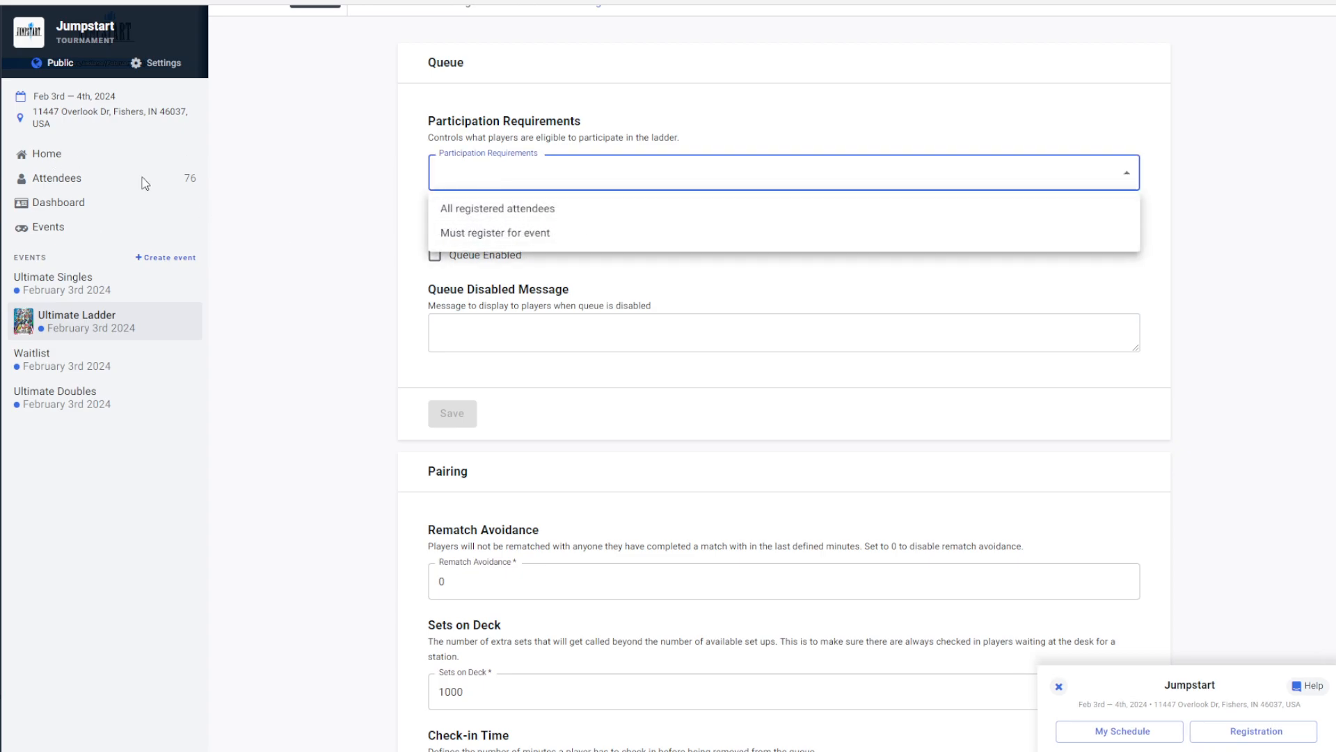
click(485, 210)
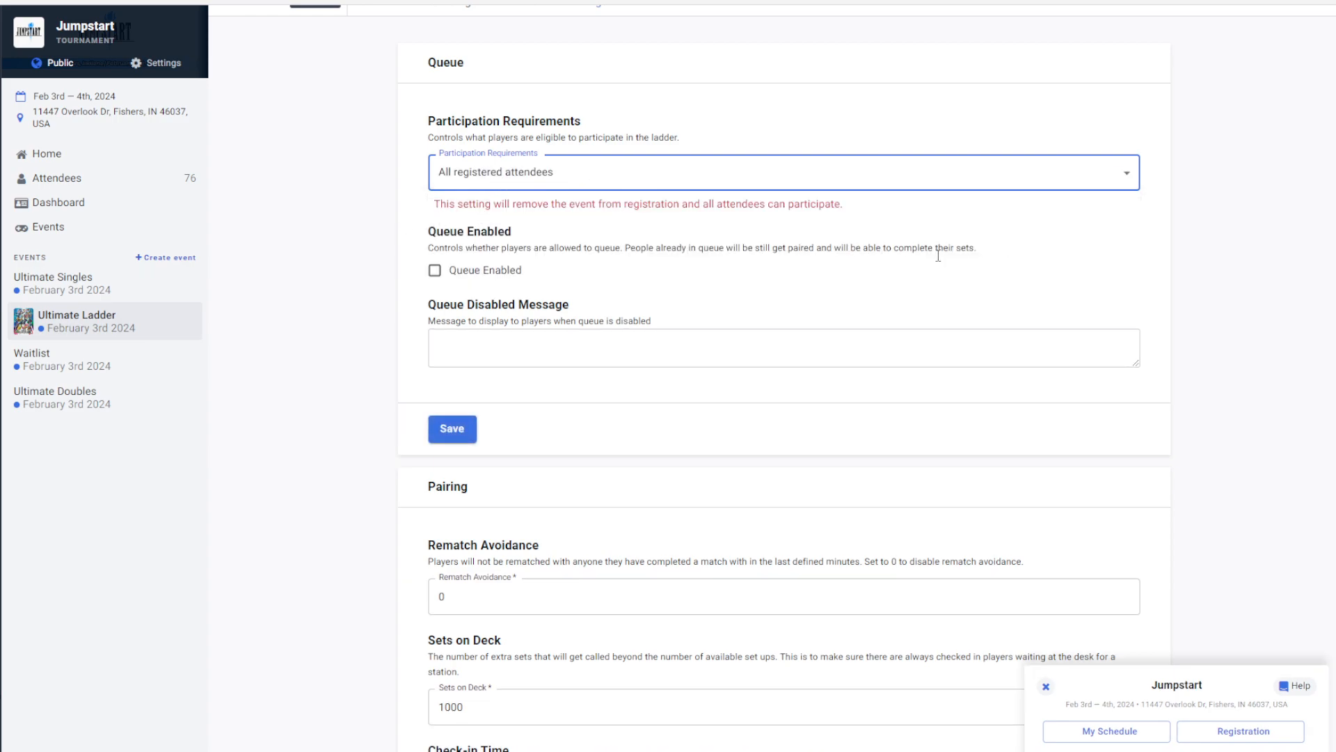
scroll(626, 404, down, 2)
scroll(626, 376, up, 2)
scroll(439, 277, up, 2)
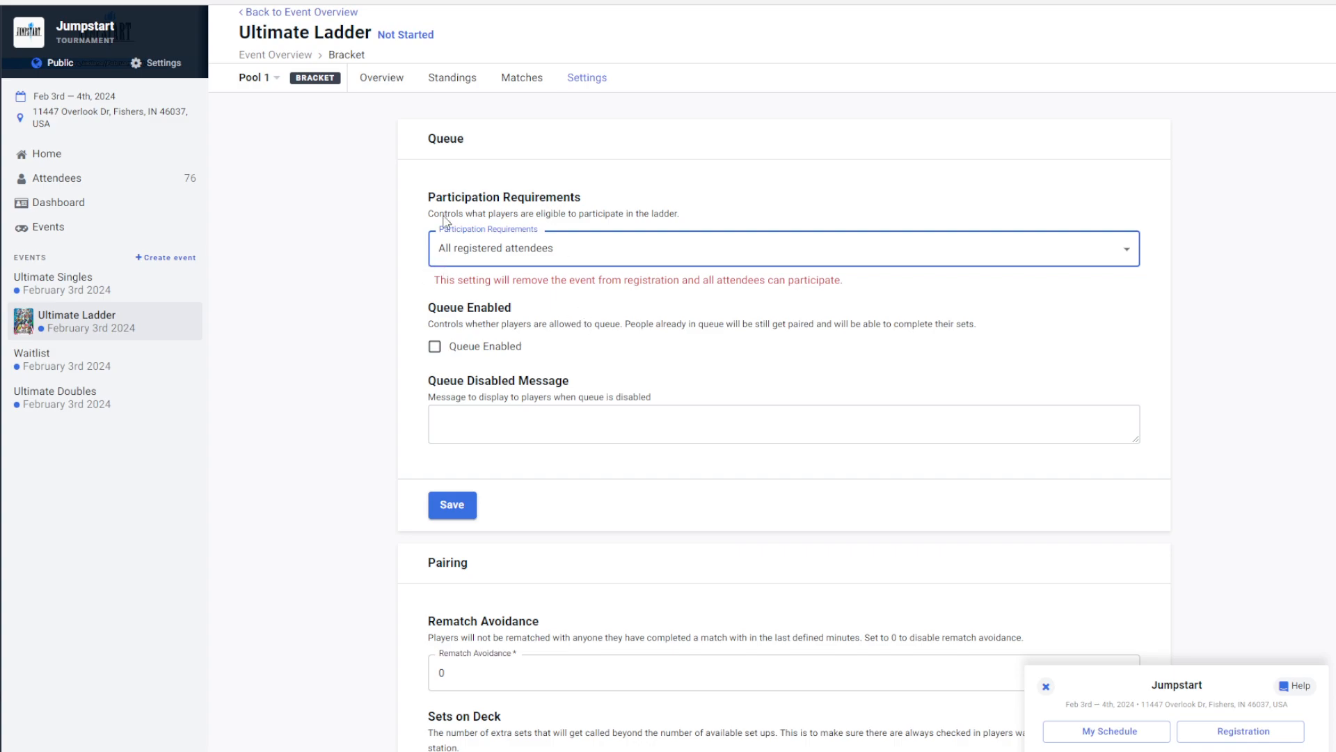
click(451, 505)
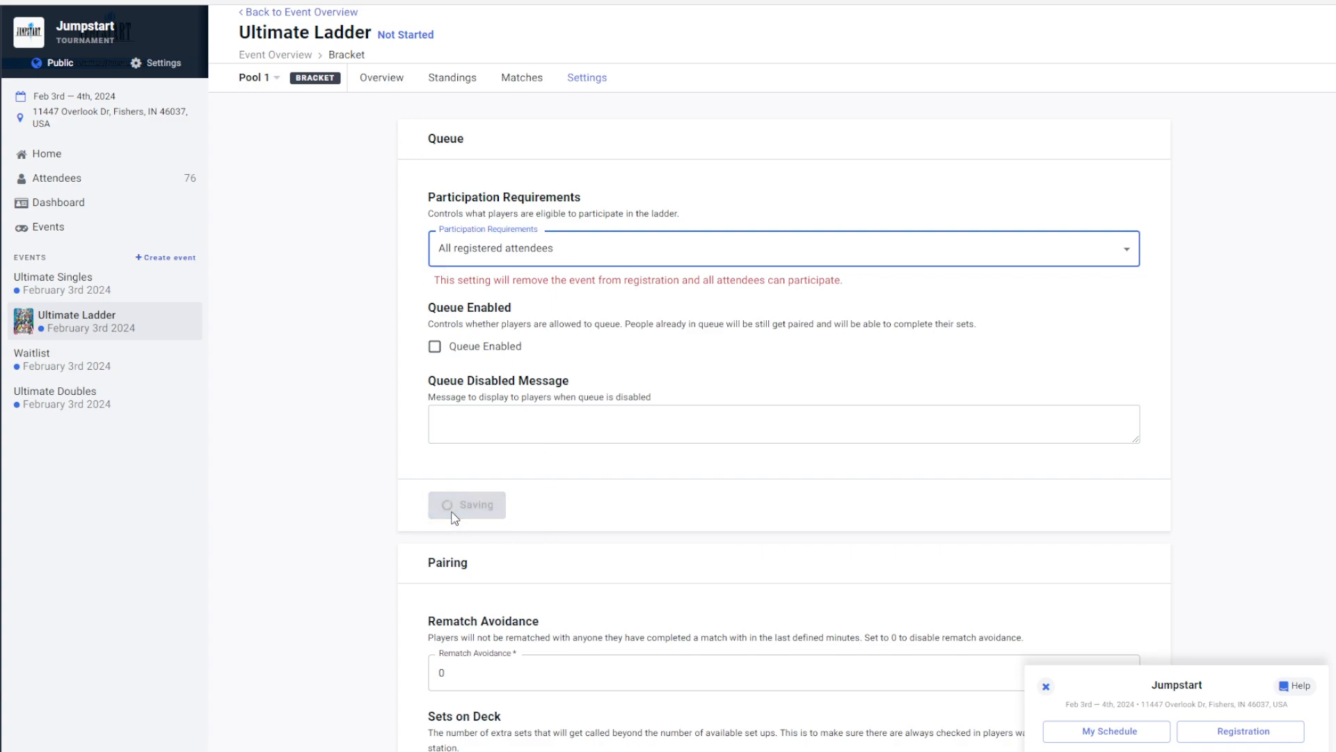
Check the ladder's overview page against the queue settings and locate the Queue Disabled Message setting
click(387, 85)
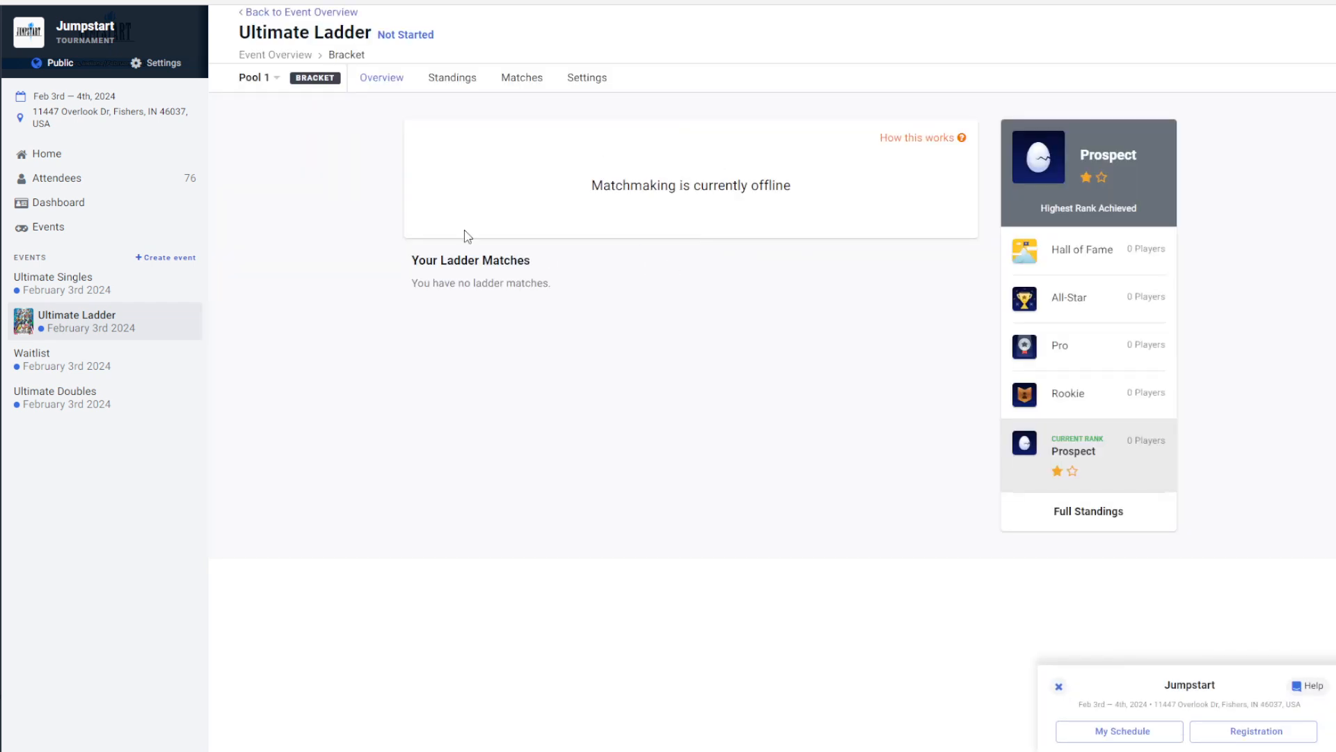
click(575, 79)
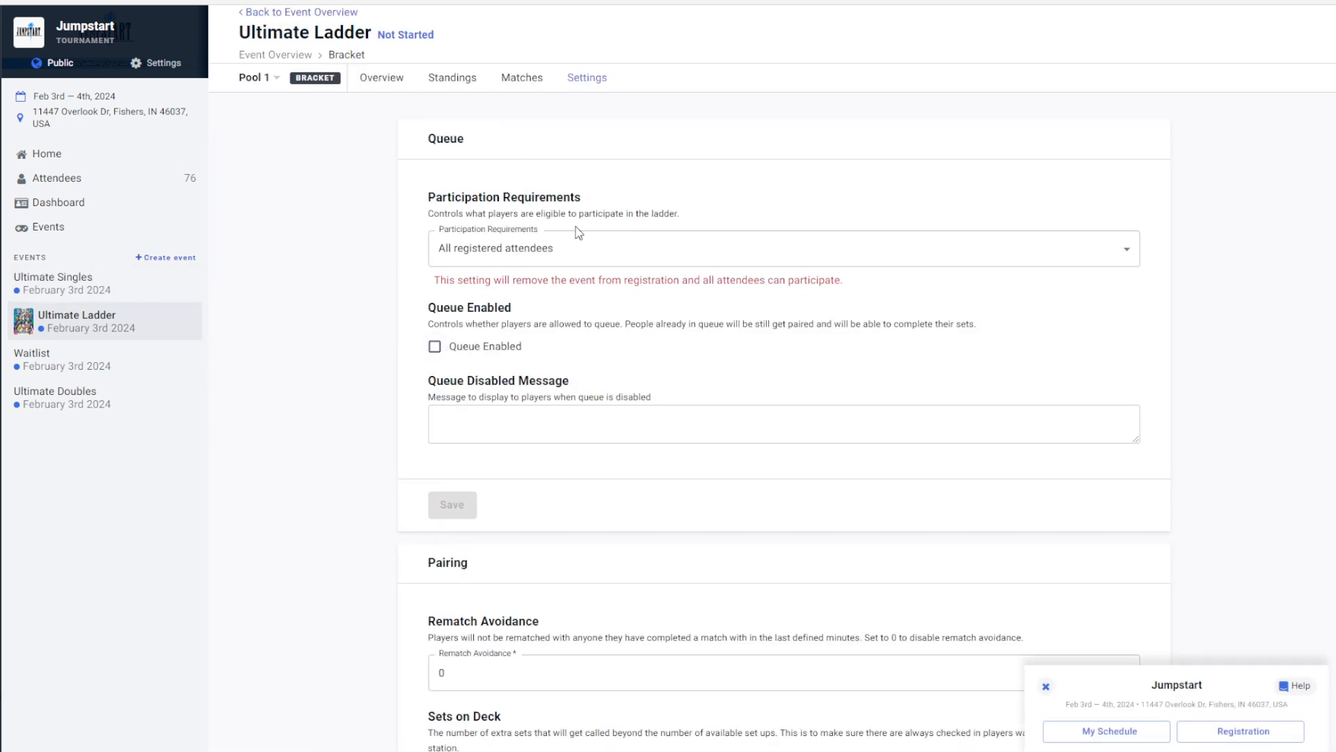
click(672, 413)
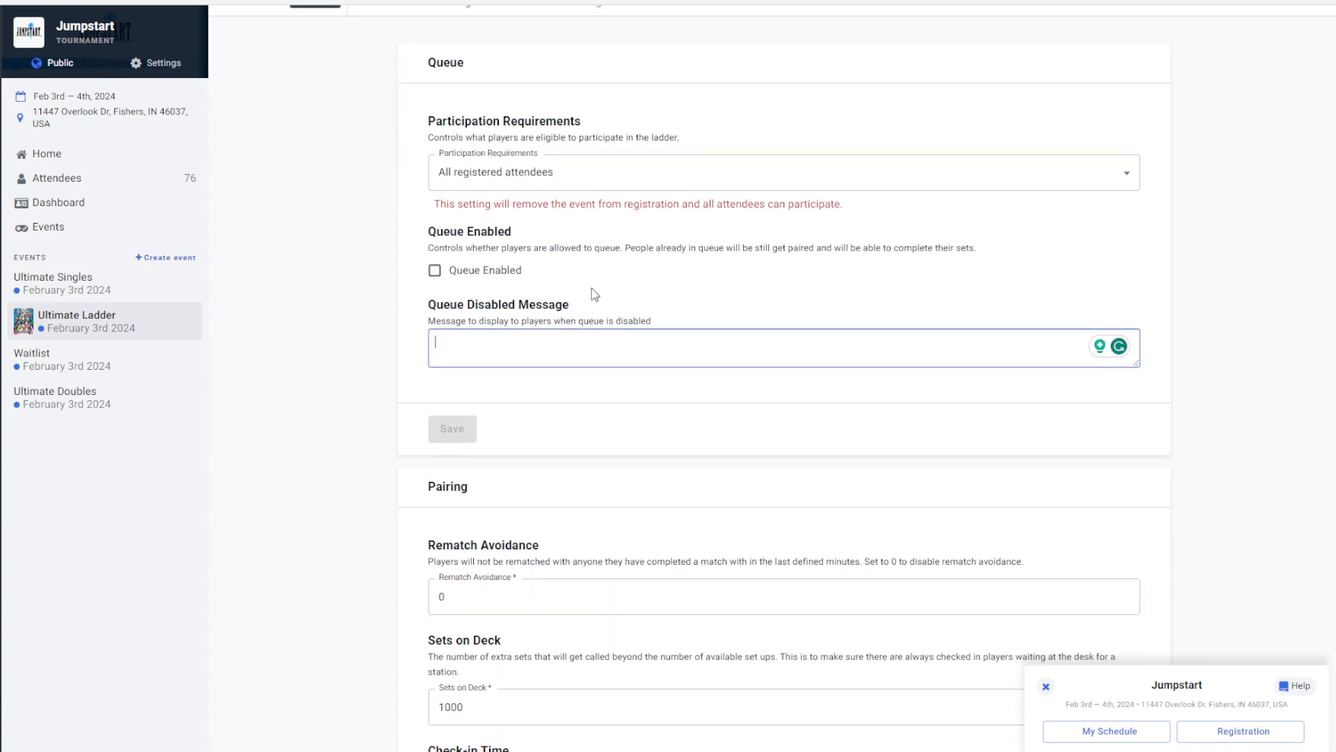
click(385, 78)
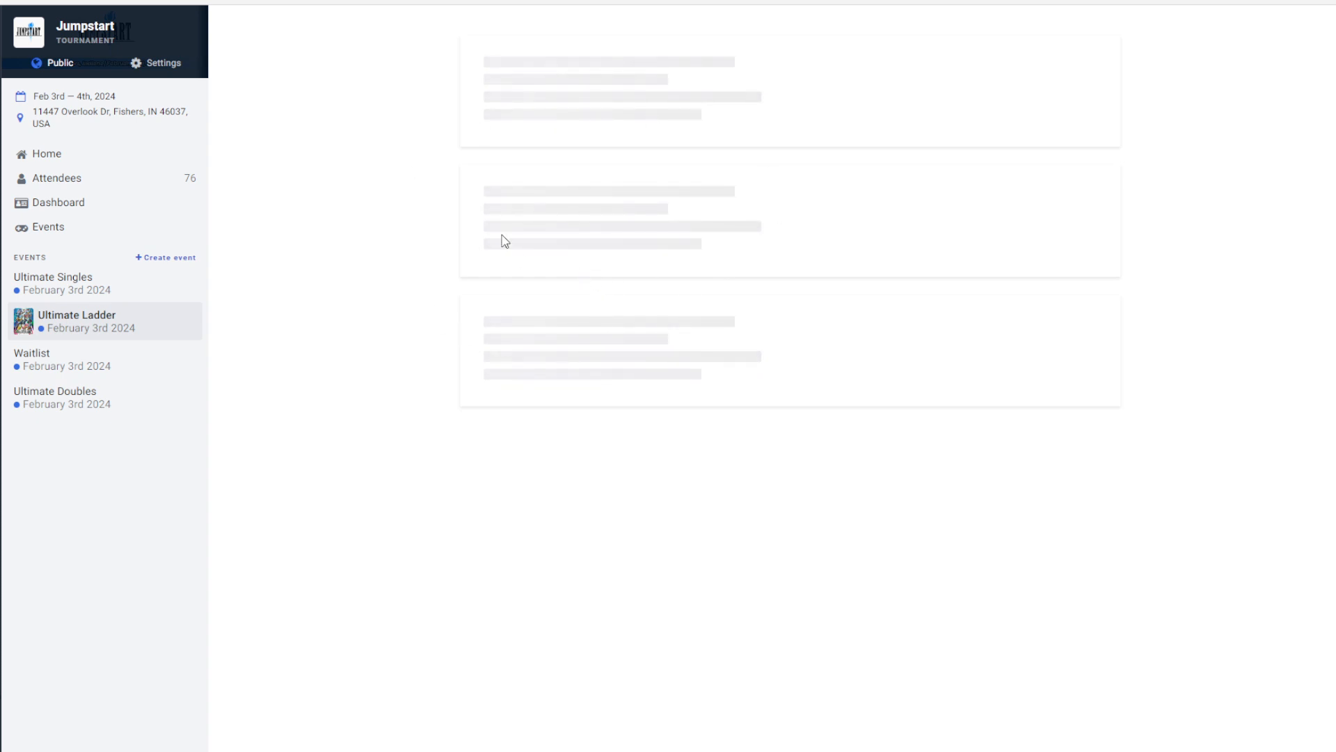
click(588, 82)
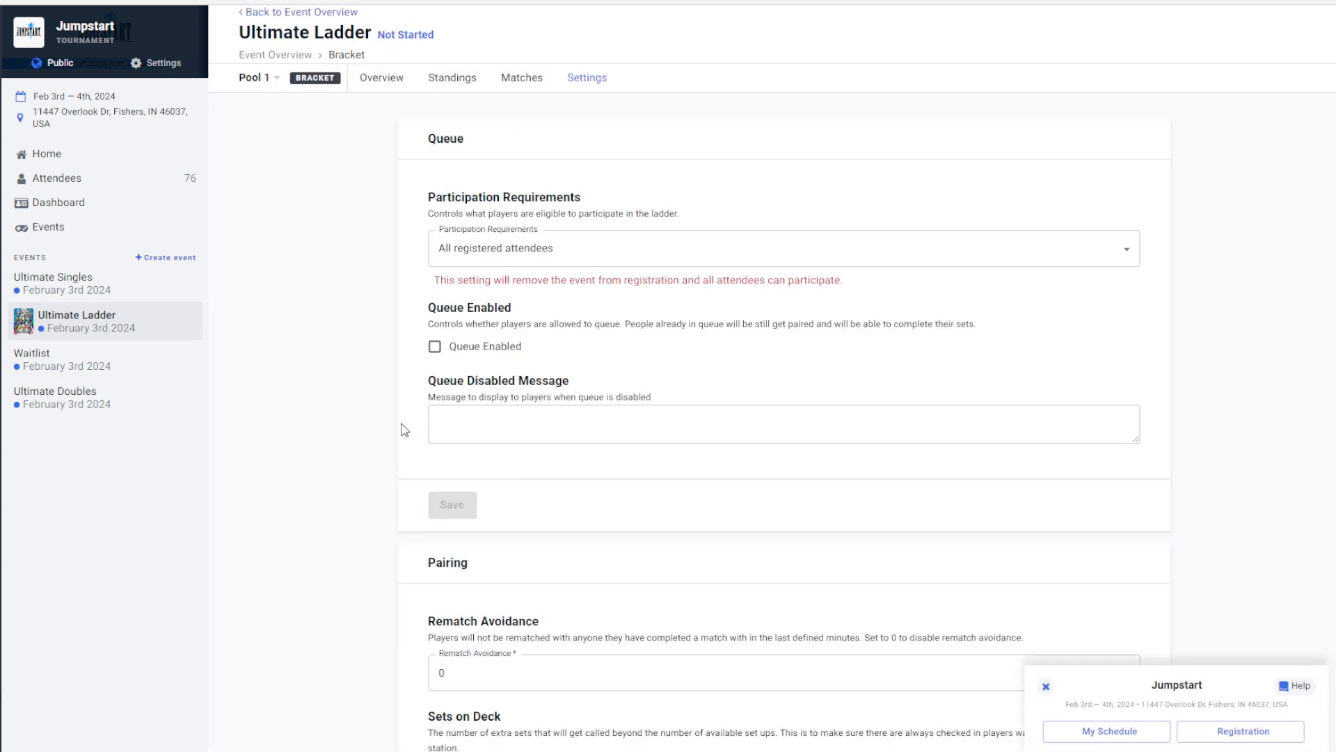
scroll(529, 424, down, 2)
click(550, 282)
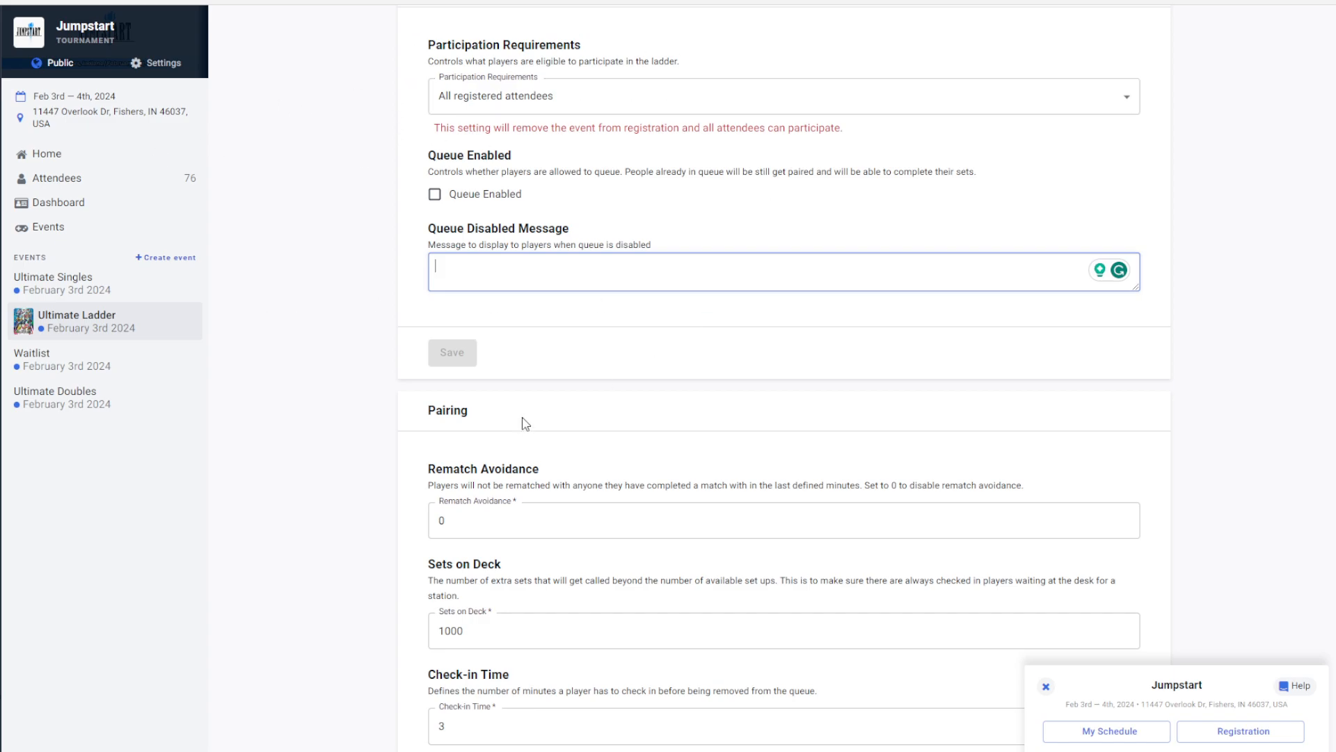
Set the ladder's Rematch Avoidance to 15 minutes in the pairing settings
scroll(557, 362, down, 2)
scroll(647, 368, down, 2)
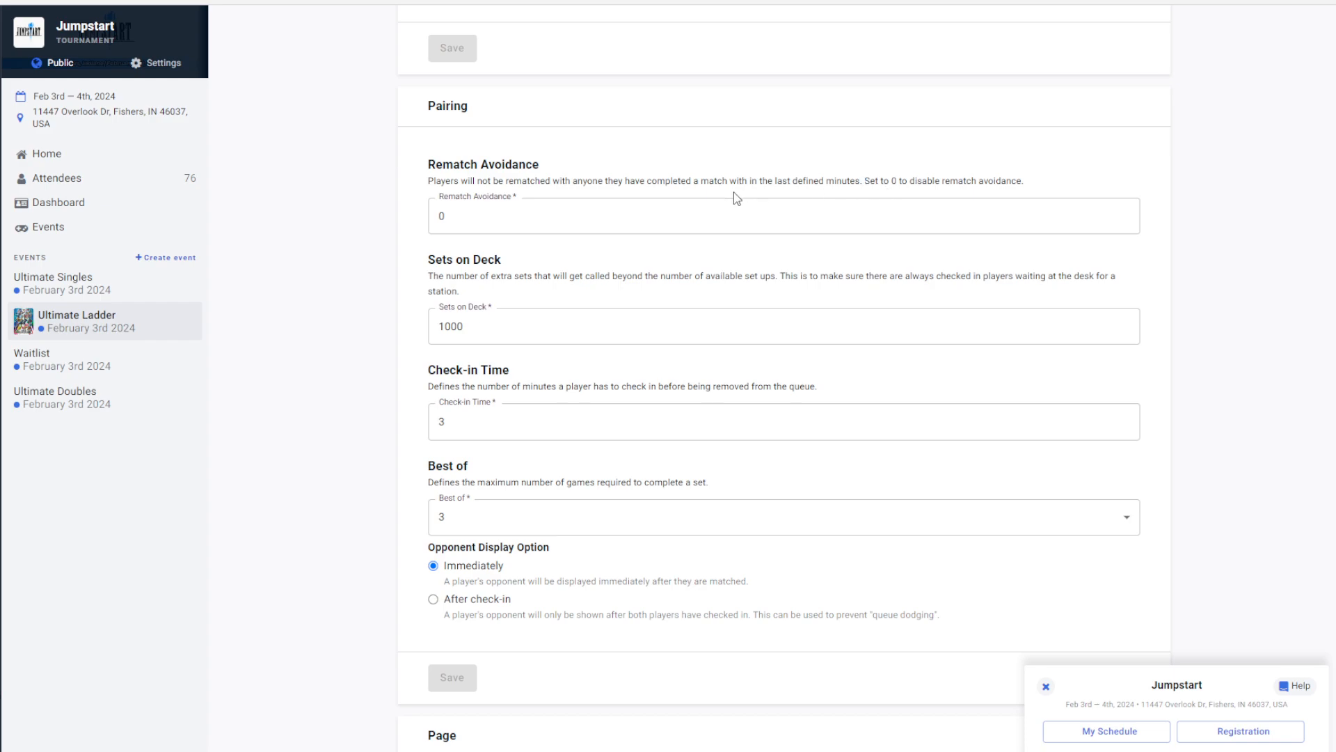
click(481, 215)
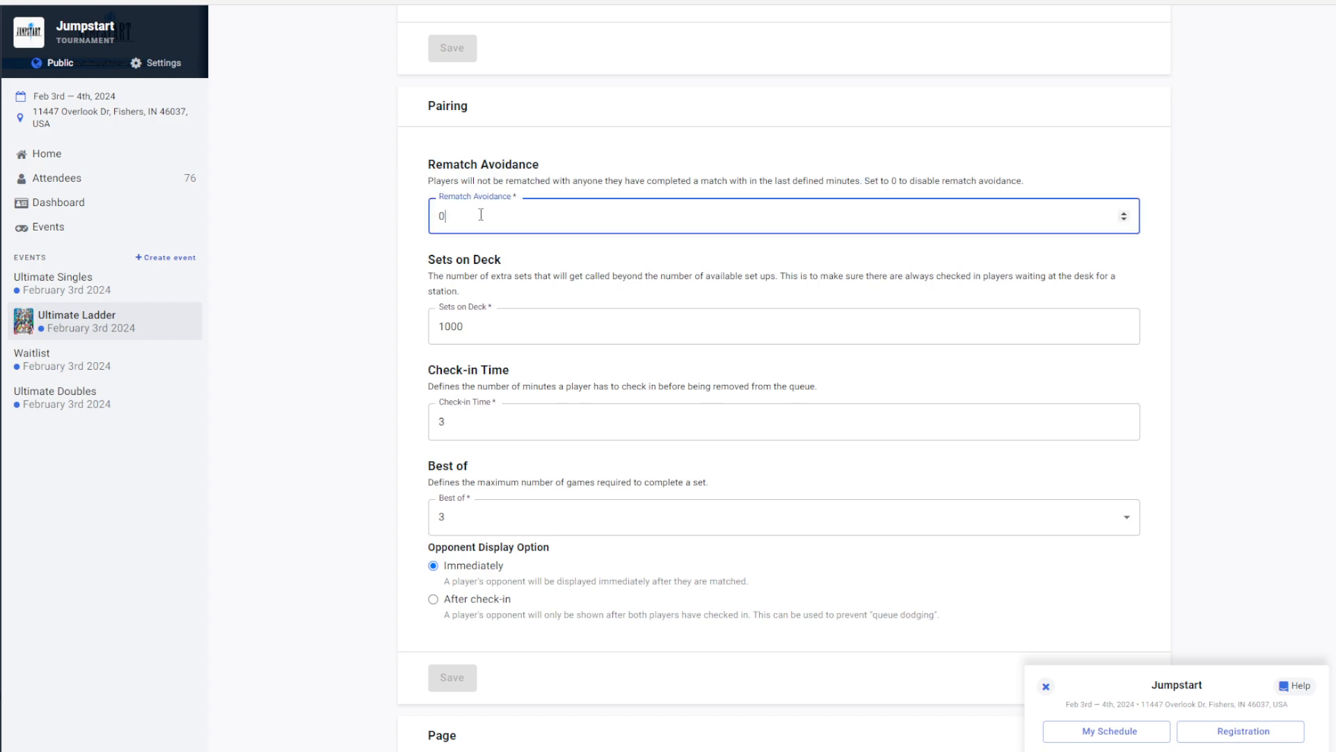
key(BackSpace)
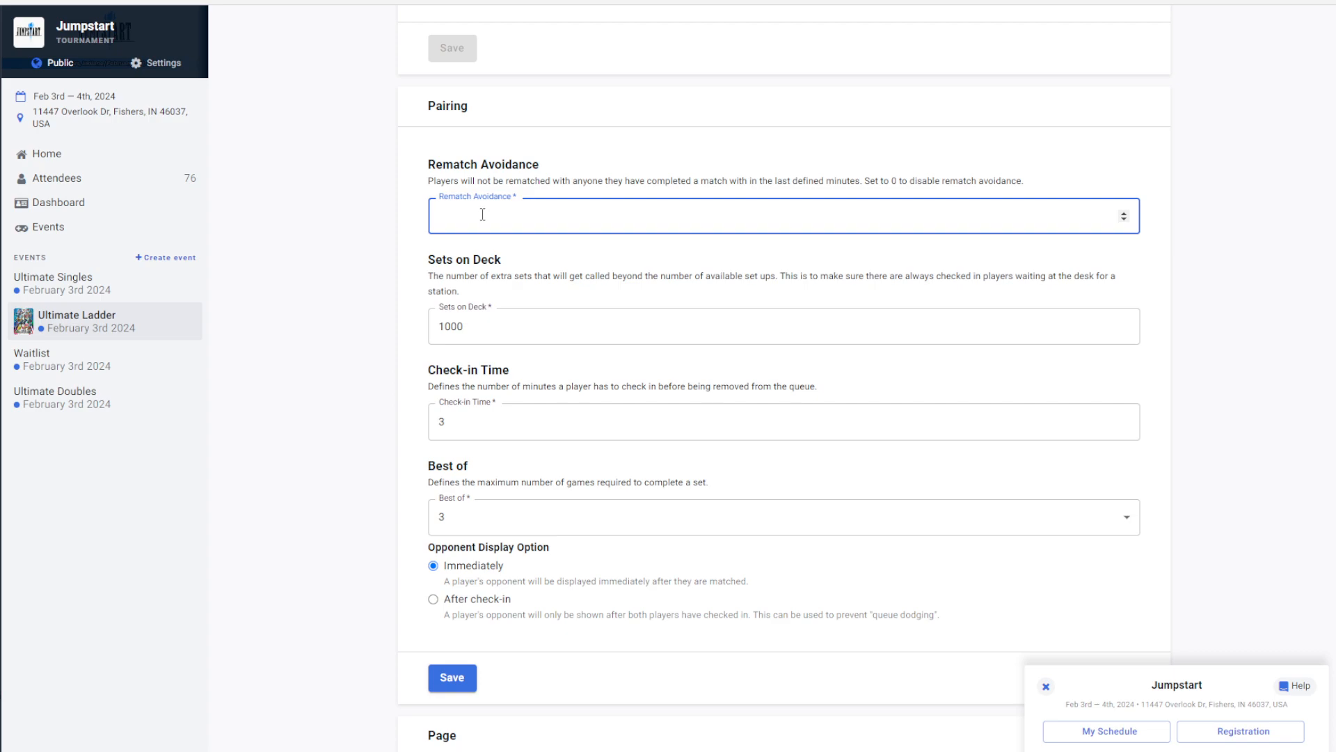
click(347, 302)
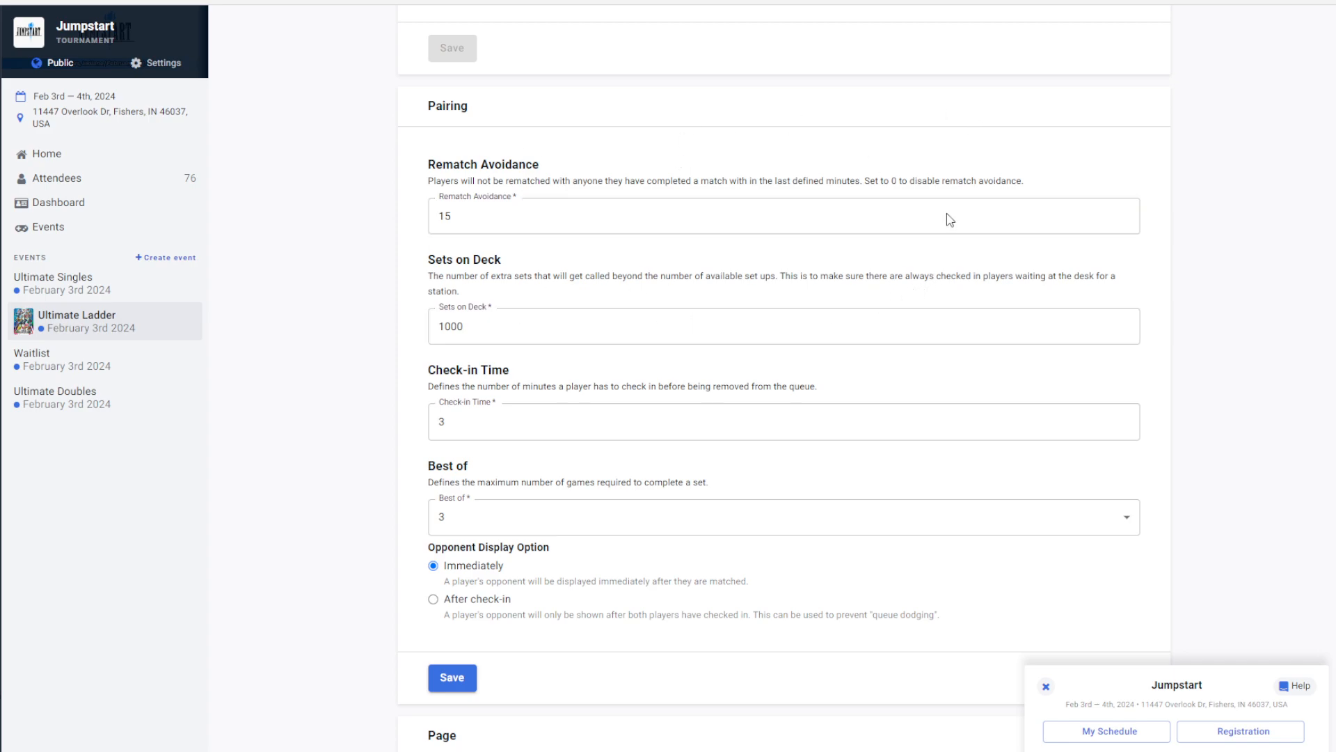
Set the Opponent Display Option to After check-in and save the ladder's pairing settings
scroll(650, 293, down, 1)
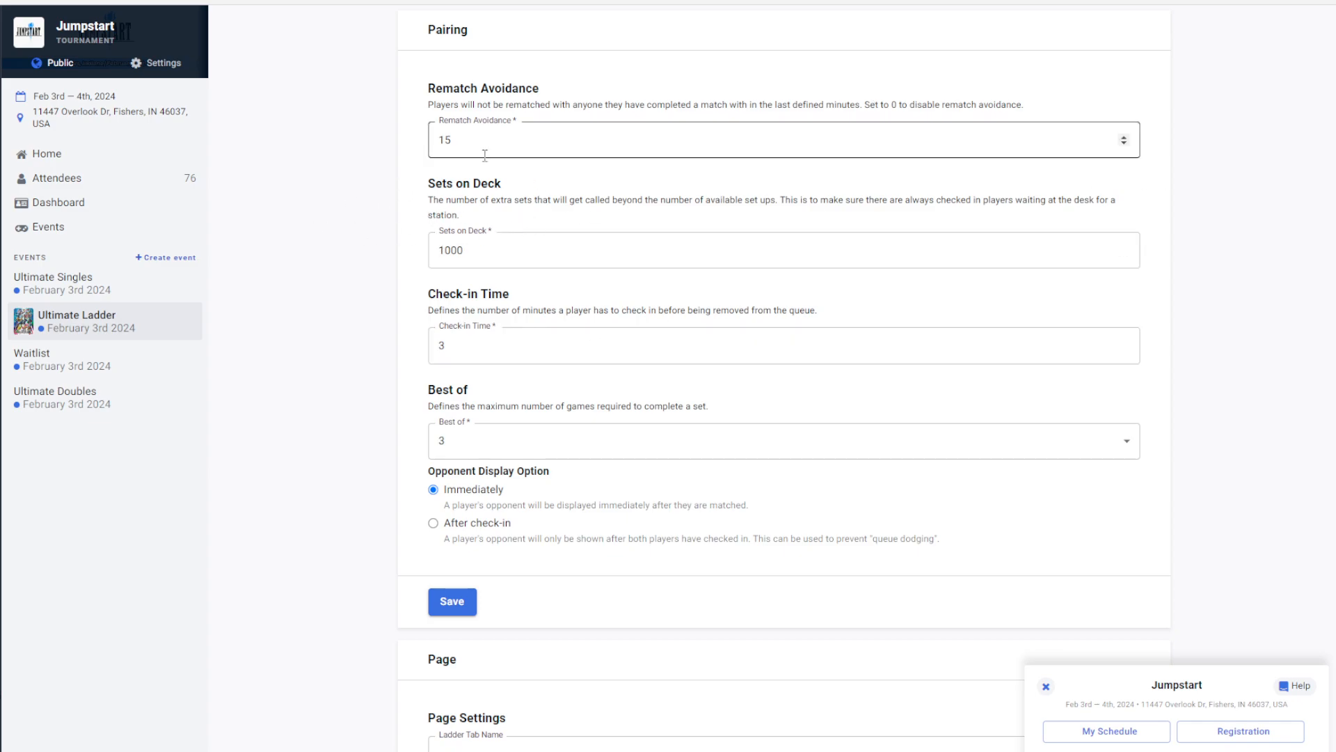
scroll(626, 418, down, 4)
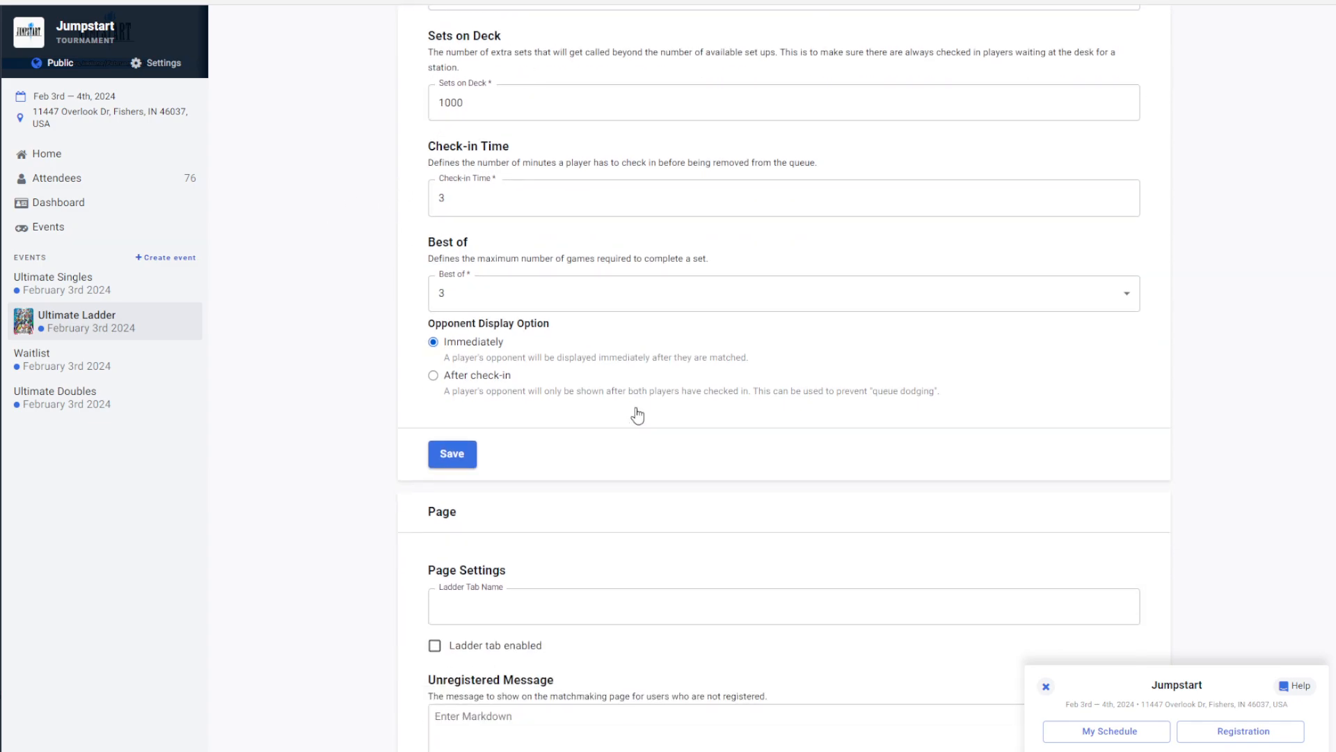
scroll(570, 461, up, 12)
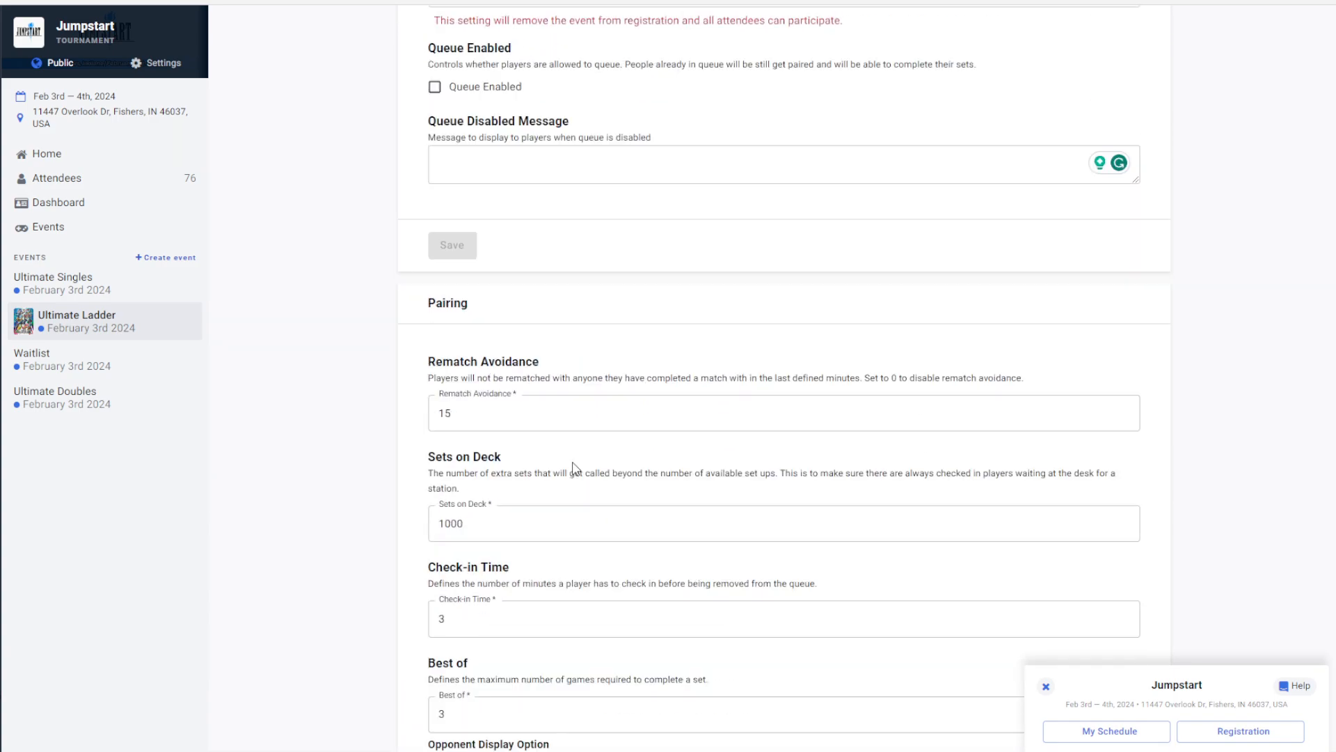
scroll(529, 421, down, 2)
scroll(589, 445, down, 3)
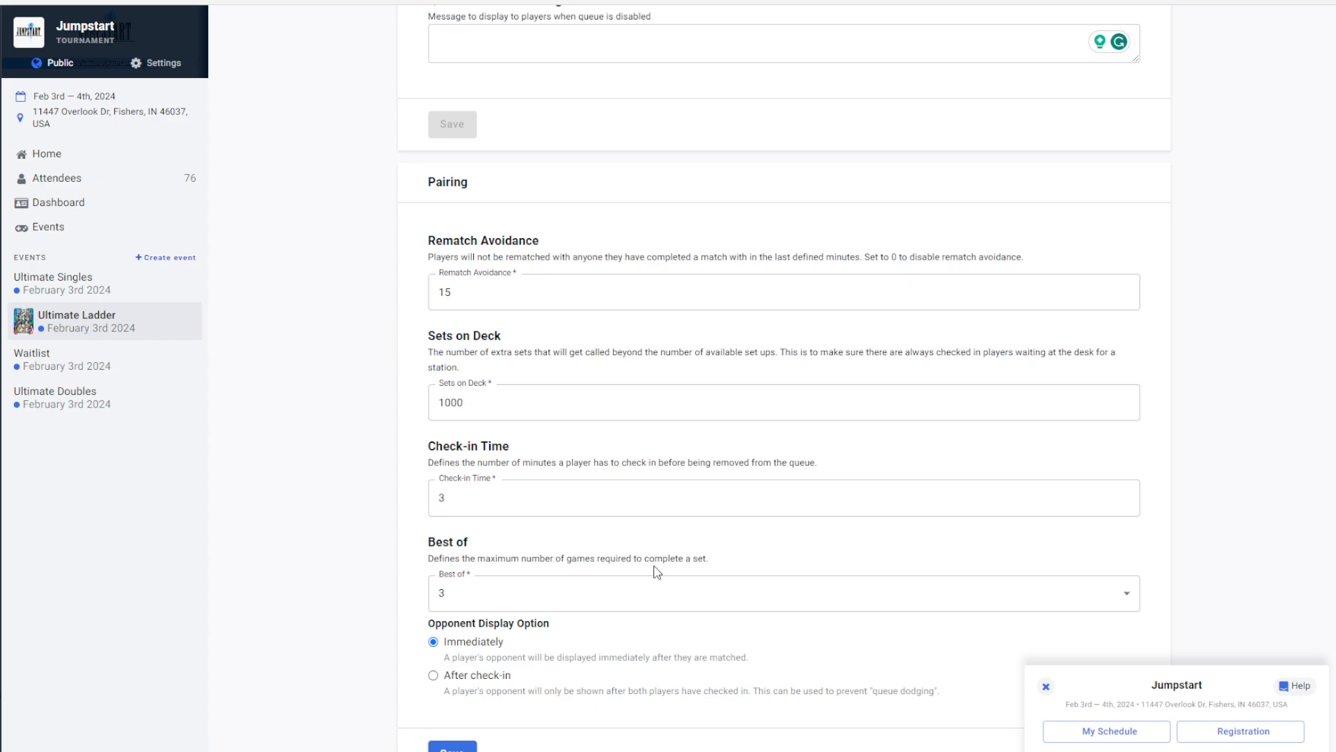
scroll(466, 306, down, 1)
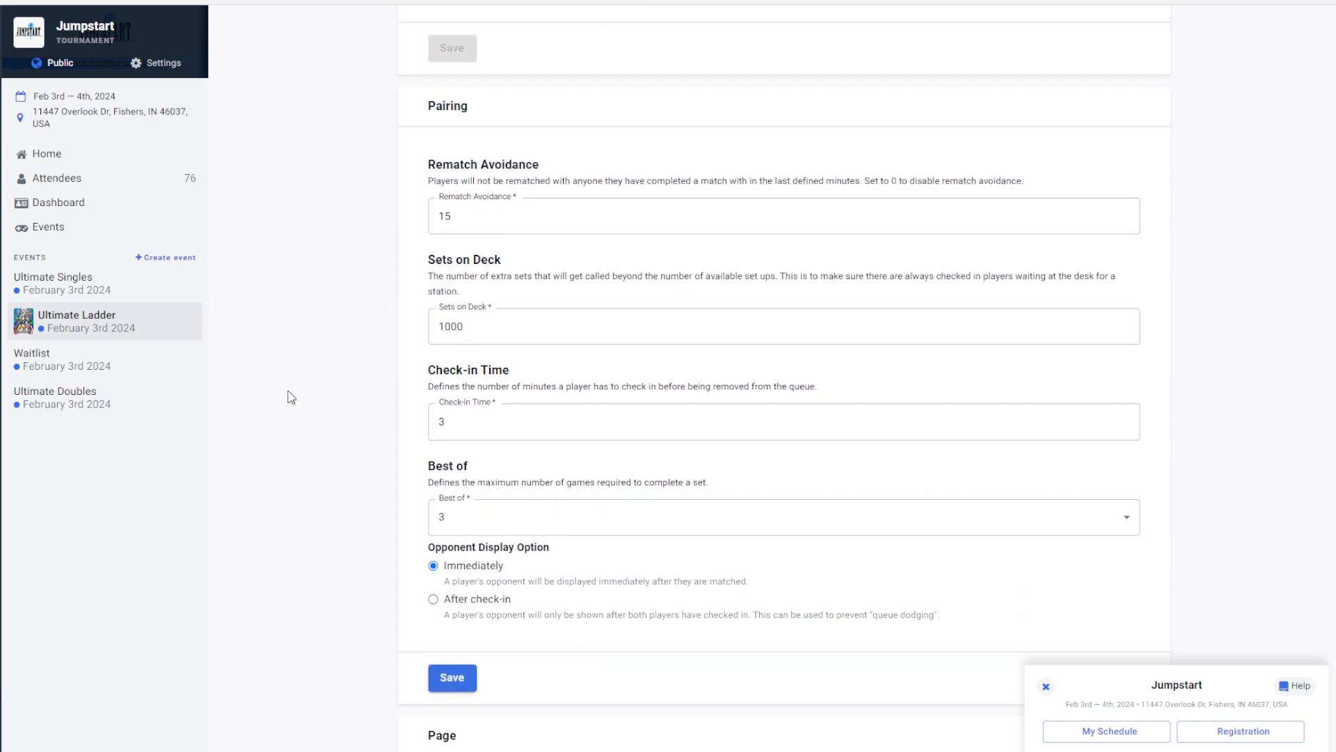
scroll(277, 394, down, 3)
click(480, 193)
click(405, 316)
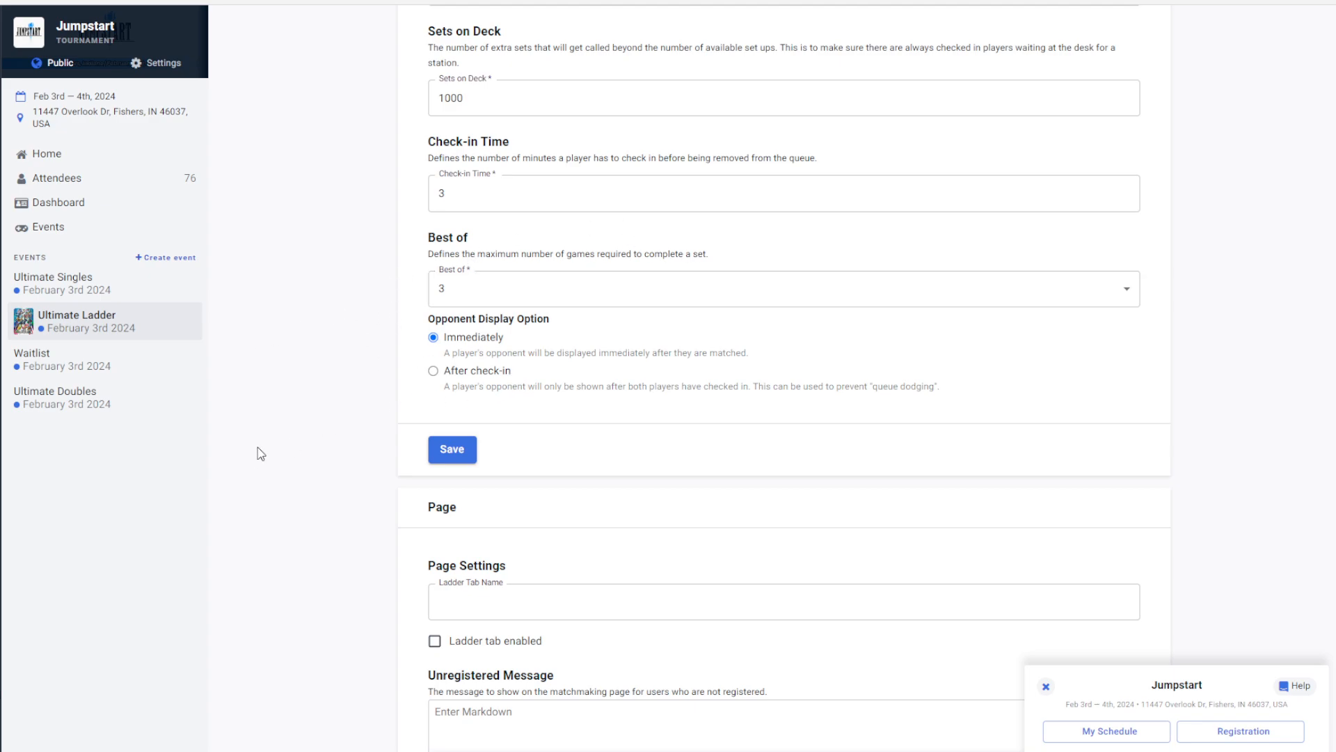
click(432, 372)
click(454, 451)
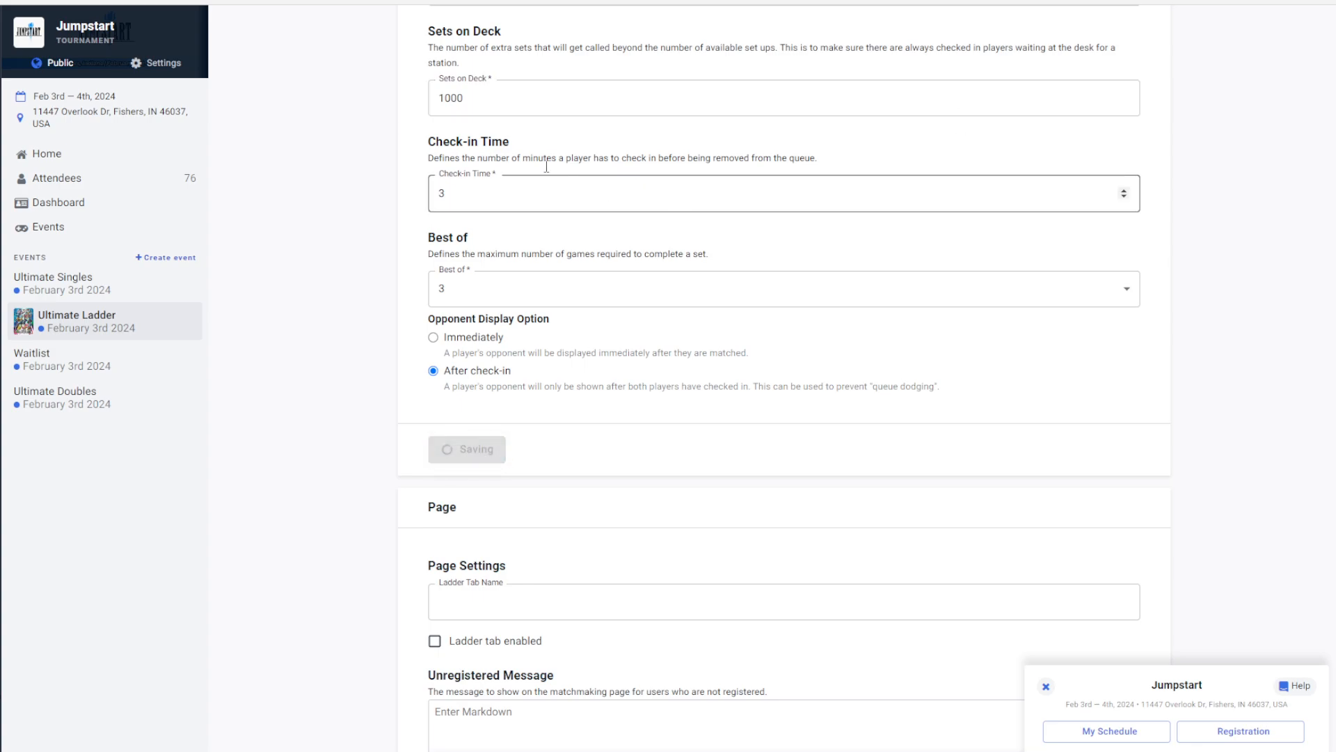
Review the ladder's pairing settings and its page settings, including the tab name and unregistered message
scroll(682, 249, up, 4)
scroll(829, 438, down, 3)
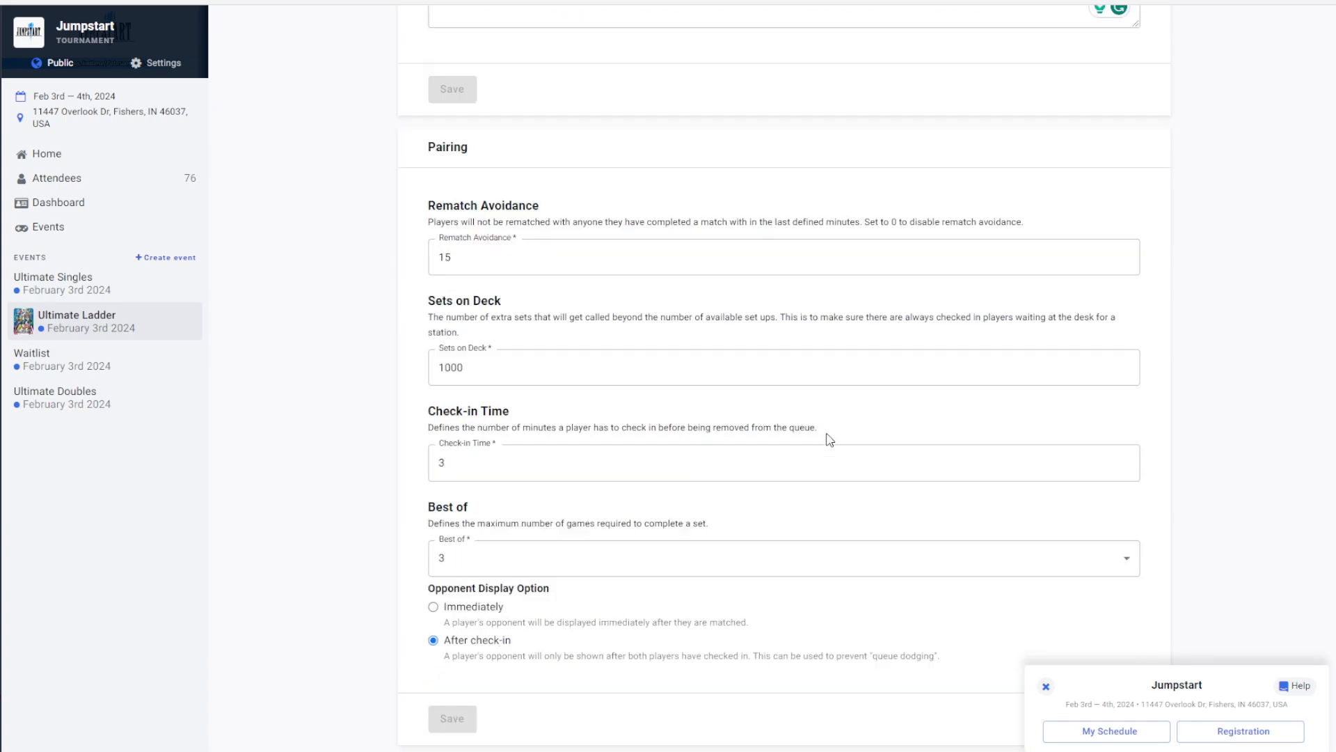
scroll(833, 360, down, 4)
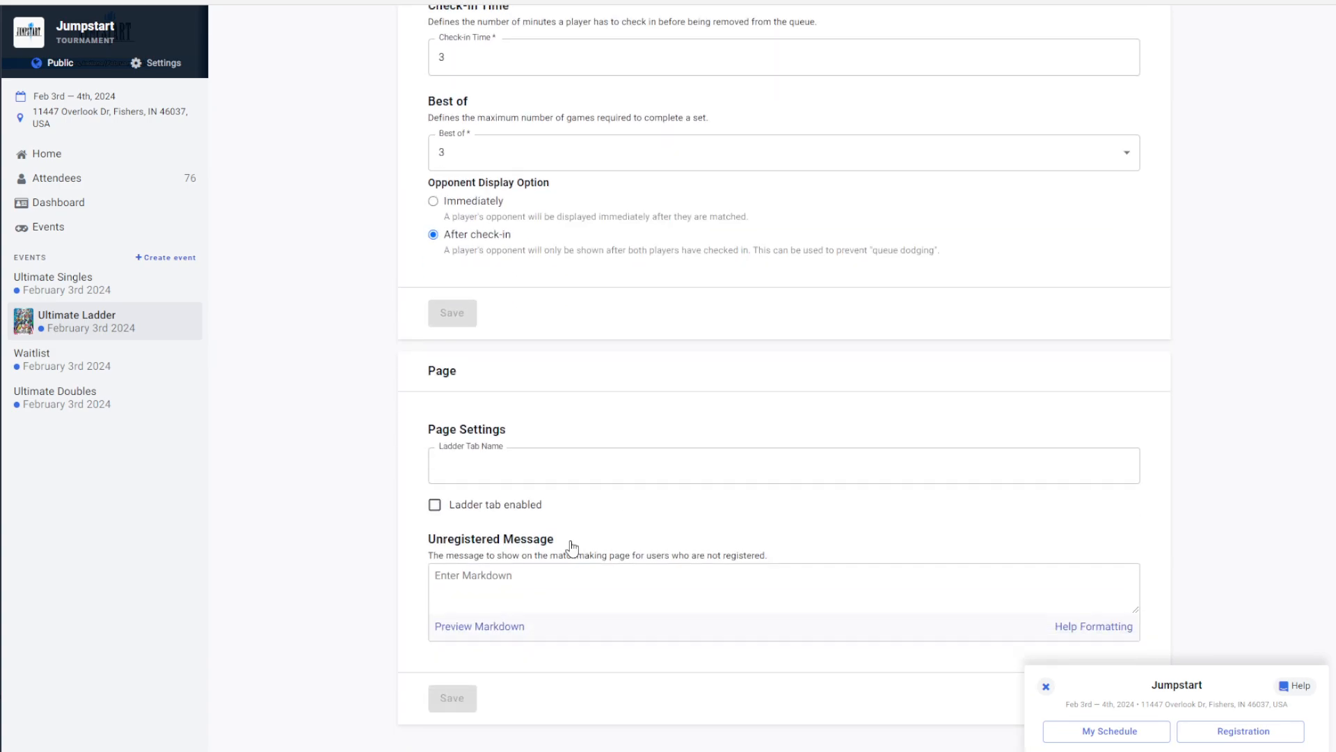
Enable the ladder tab in the page settings and name it Ultimate Ladder
click(531, 469)
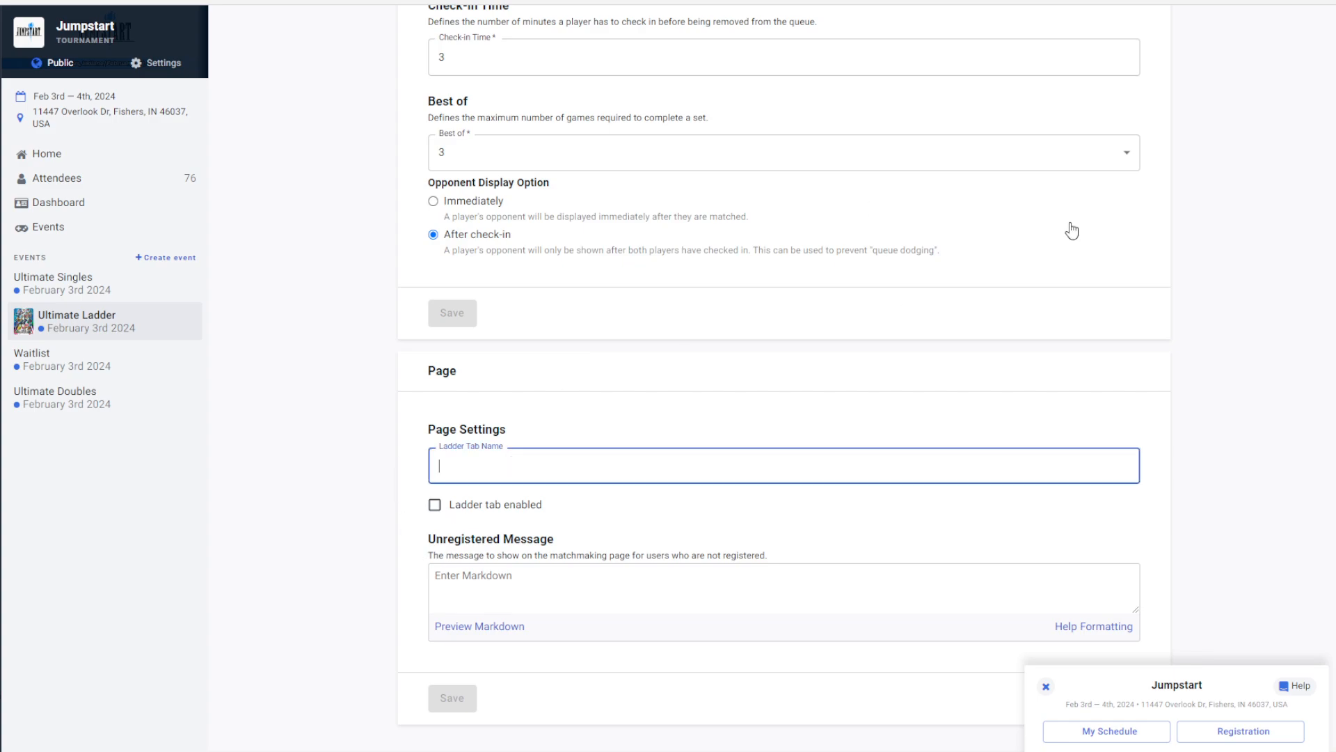
click(437, 506)
click(567, 454)
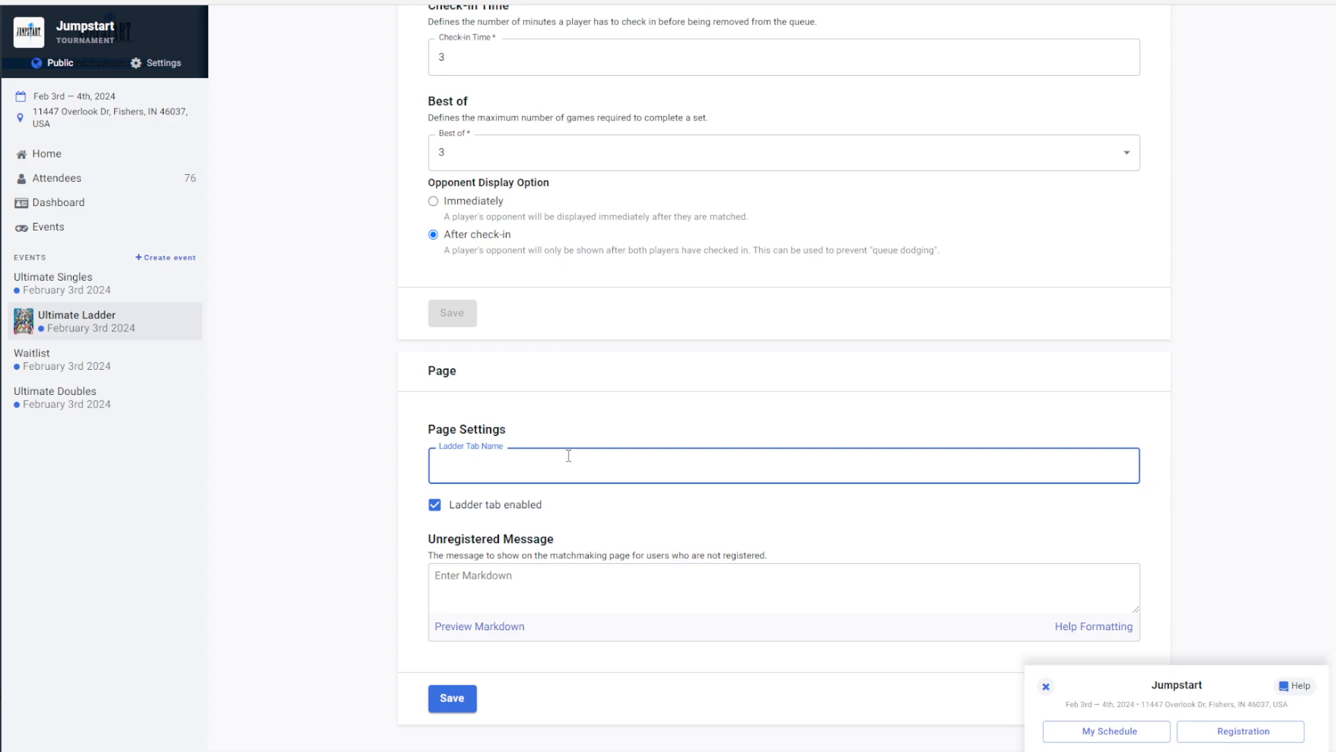
click(568, 505)
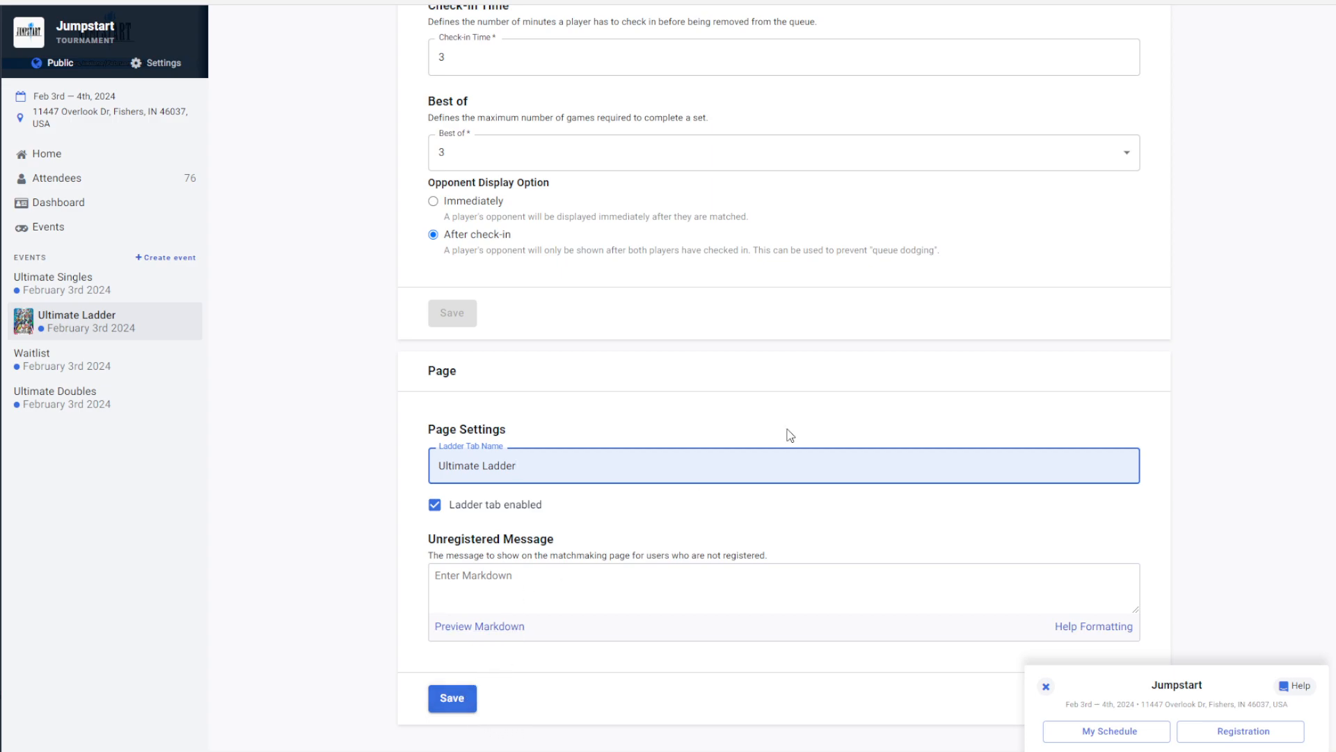
Set the Unregistered Message to "Make sure to sign to sign into your account" and save the page settings
click(575, 579)
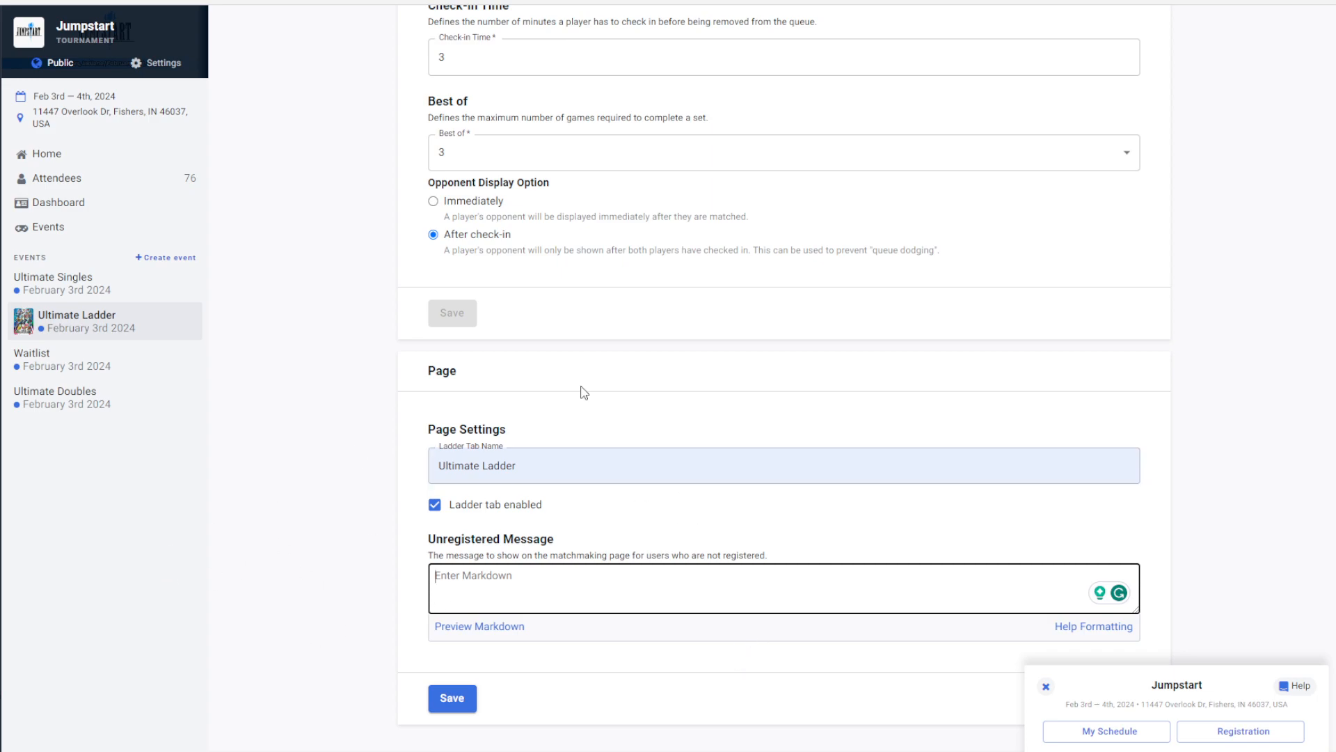
text(Make sure to sign to si)
text(gn int)
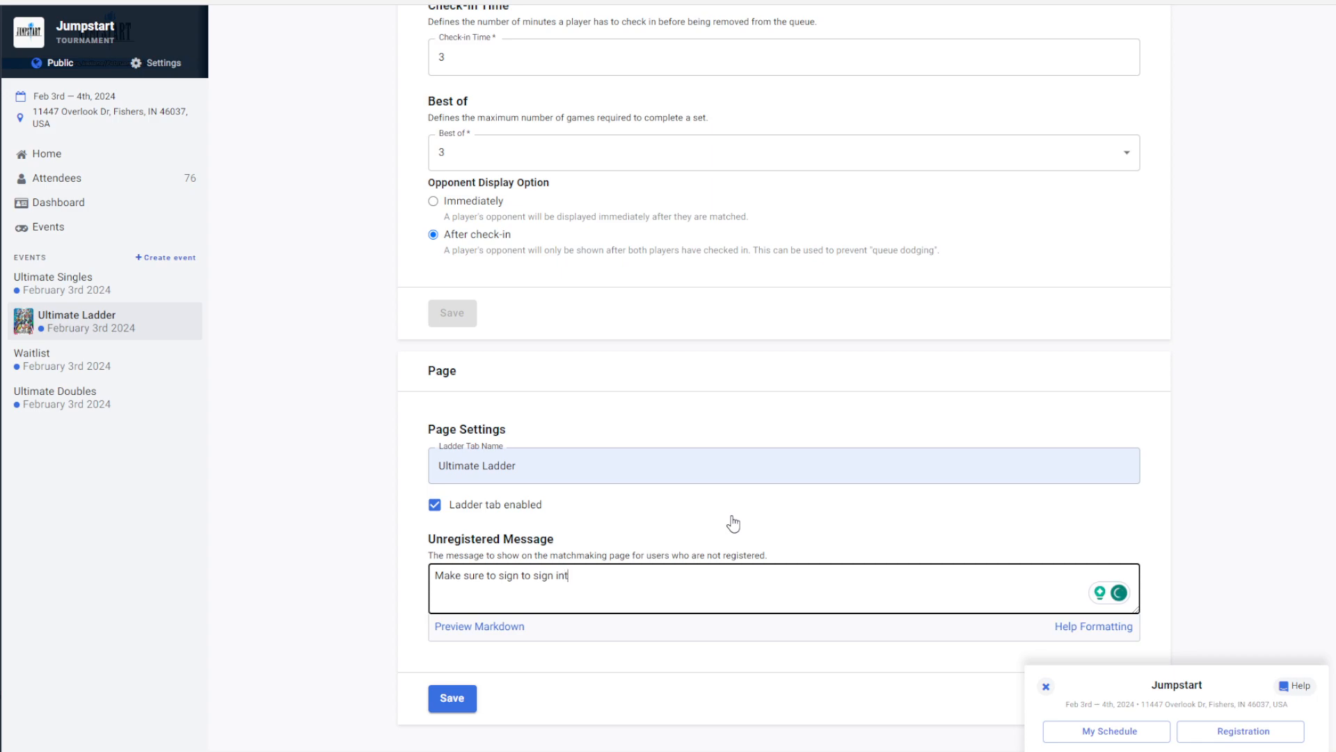
text(o your account,)
key(BackSpace)
click(452, 698)
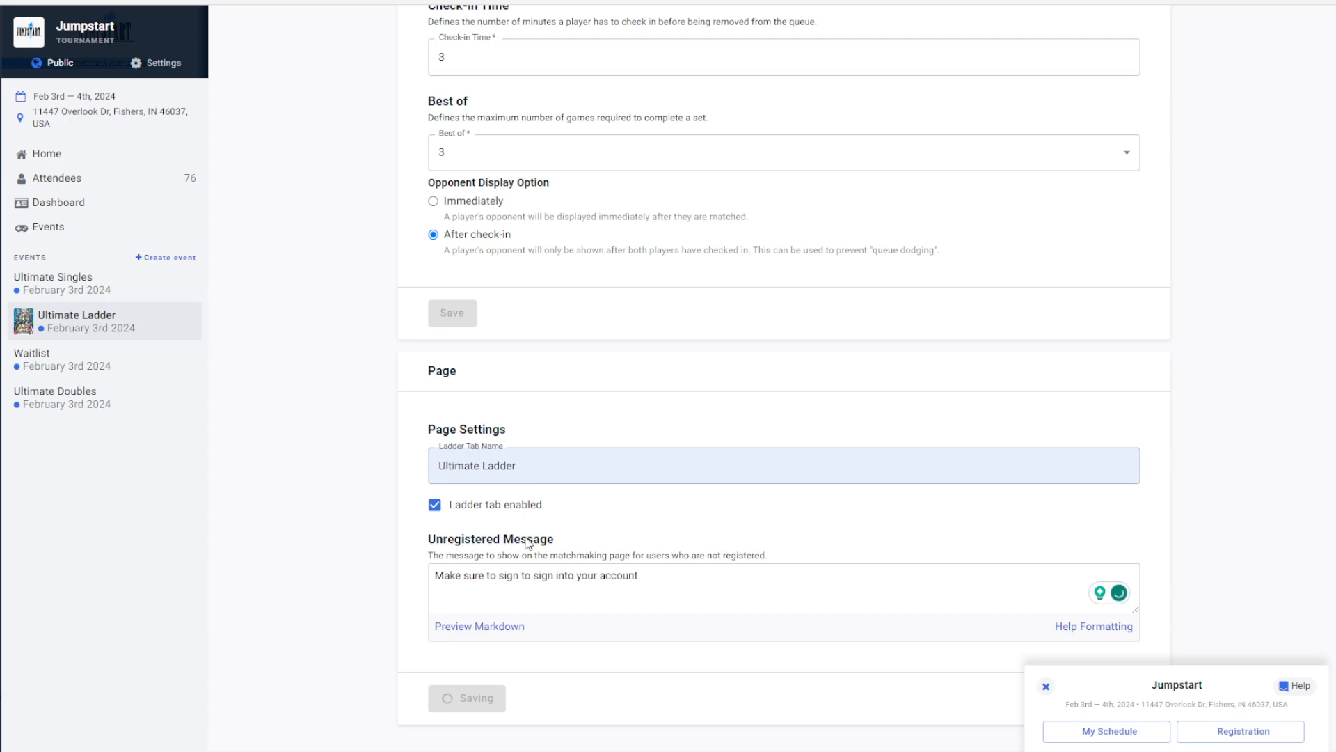
Look through the Ultimate Ladder bracket's standings, matches and overview pages
scroll(800, 560, up, 10)
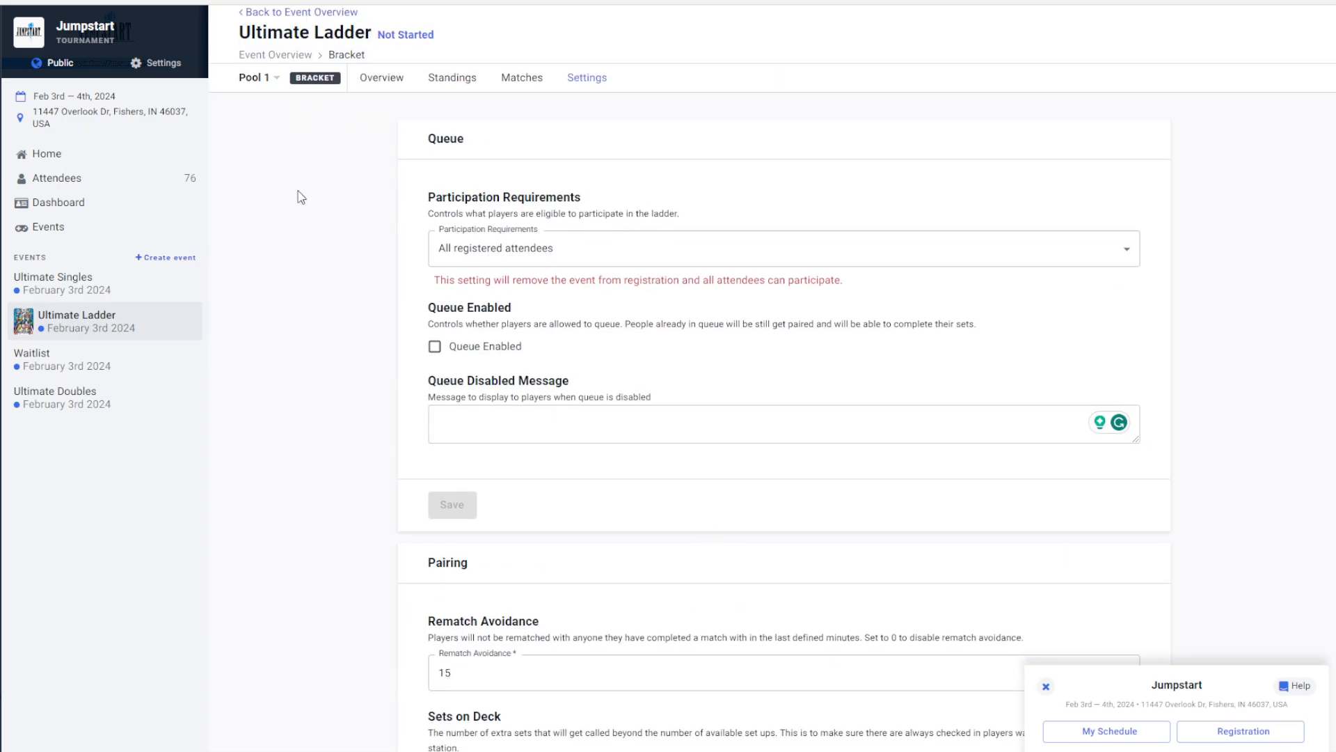
click(452, 77)
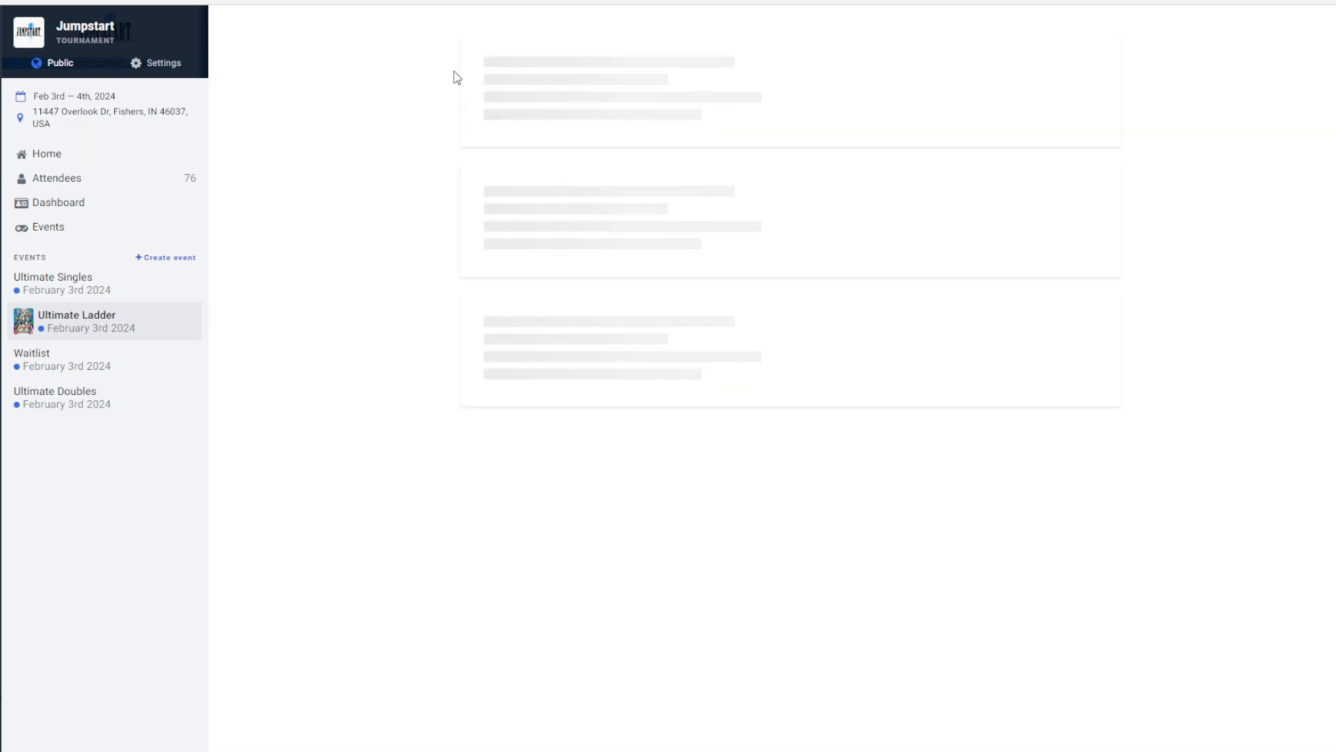
click(522, 78)
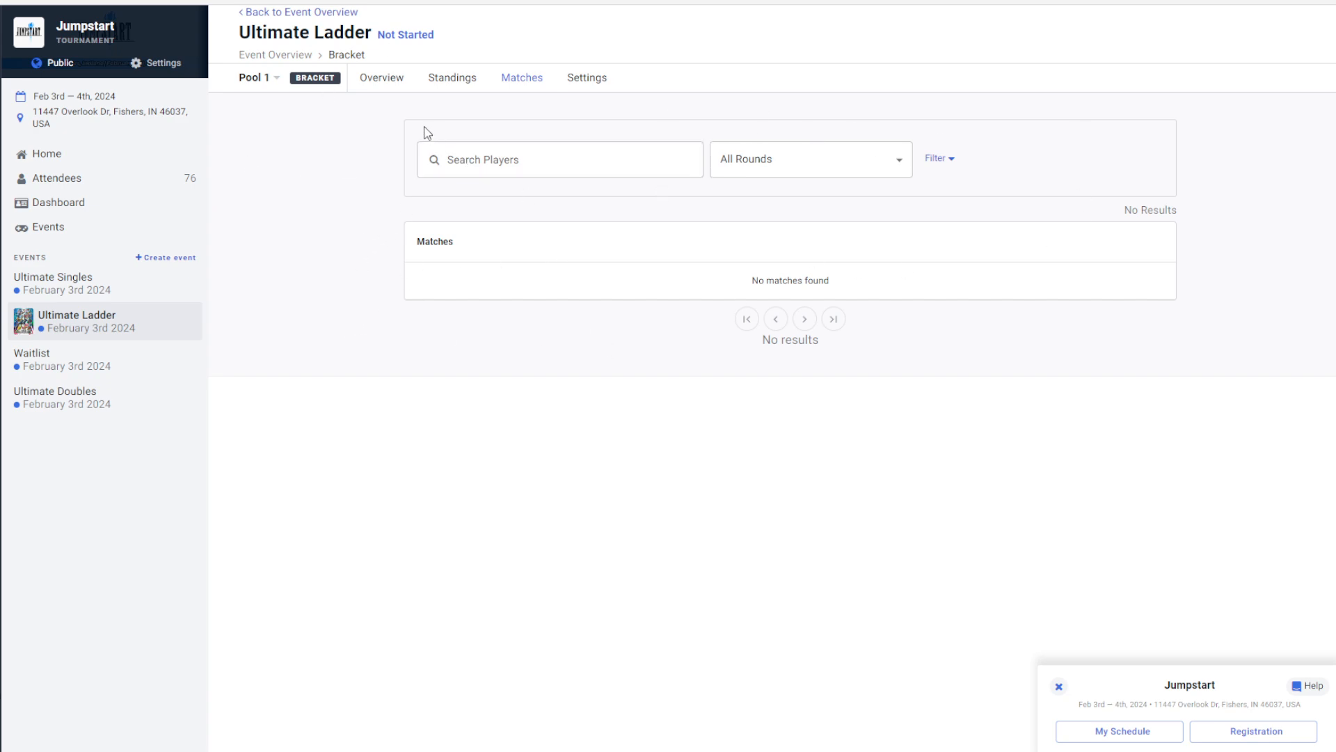
click(391, 81)
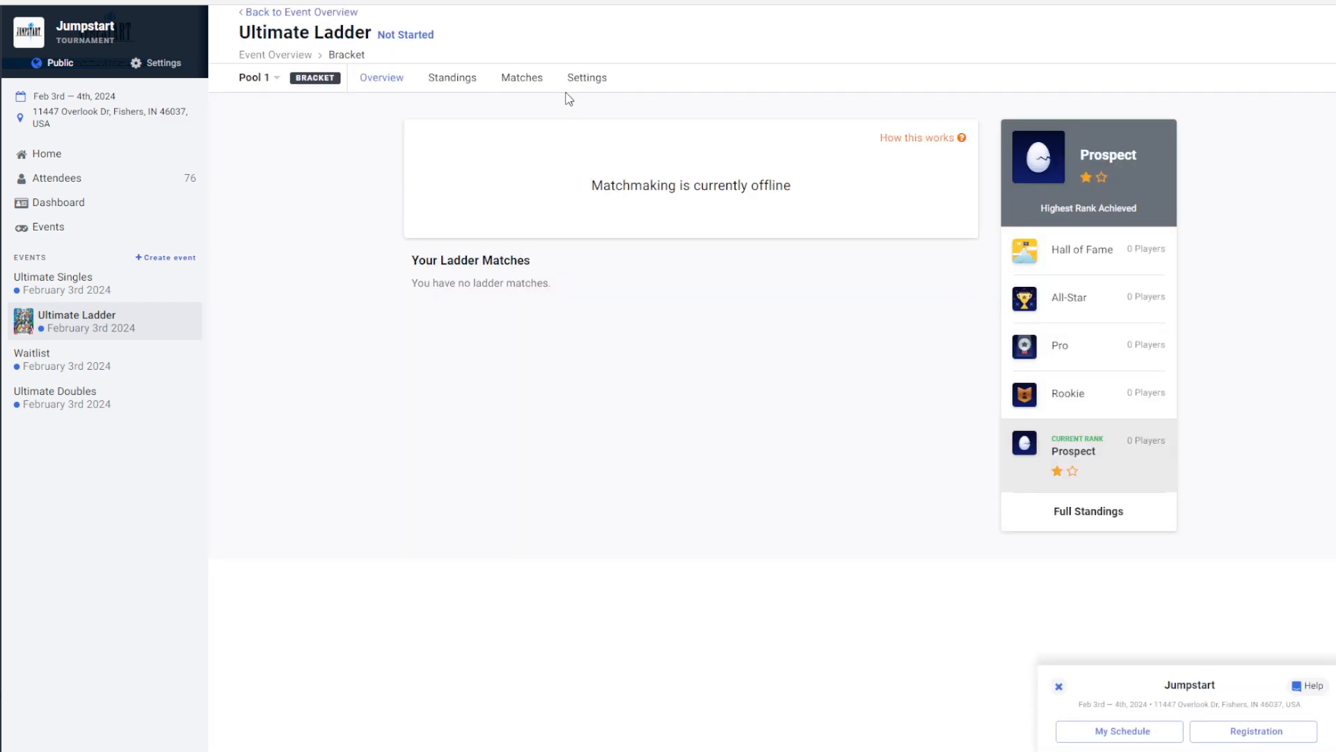
click(529, 82)
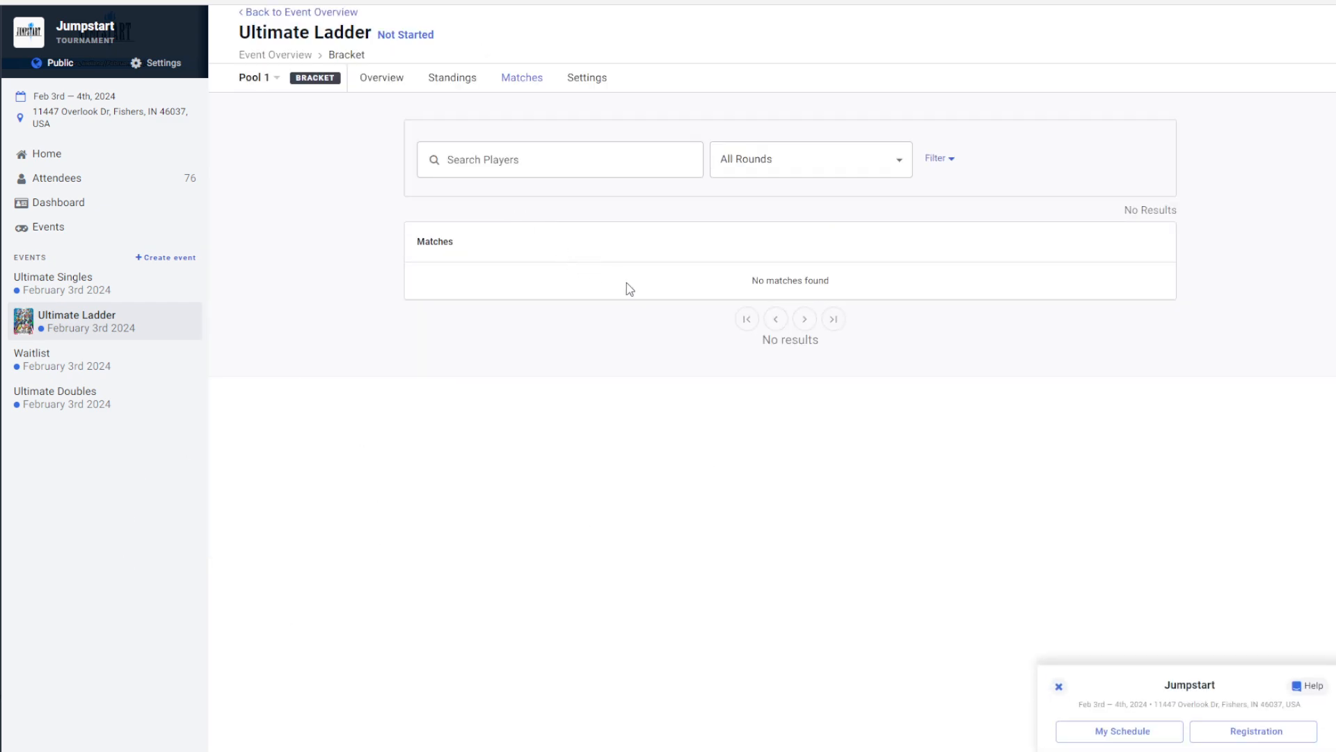
Open the tournament's Match Dashboard and show the Ultimate Ladder matches
click(150, 66)
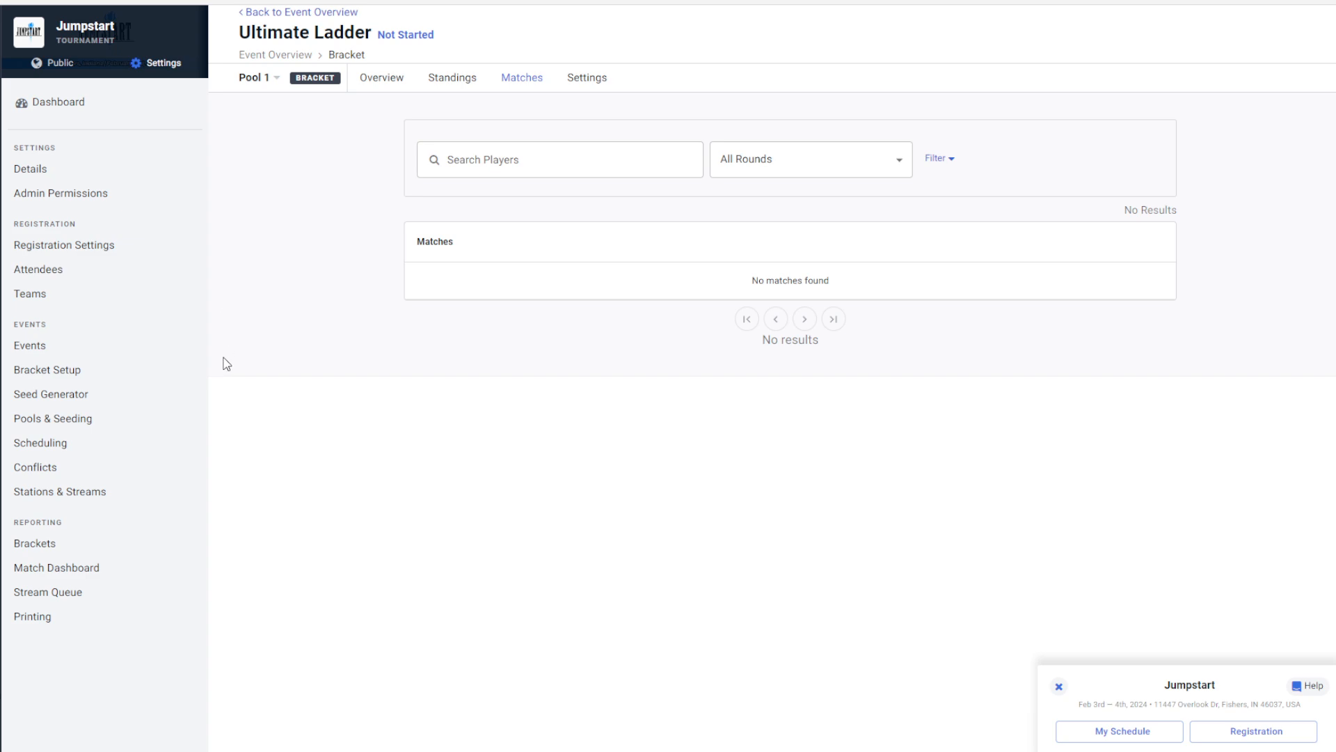
click(132, 577)
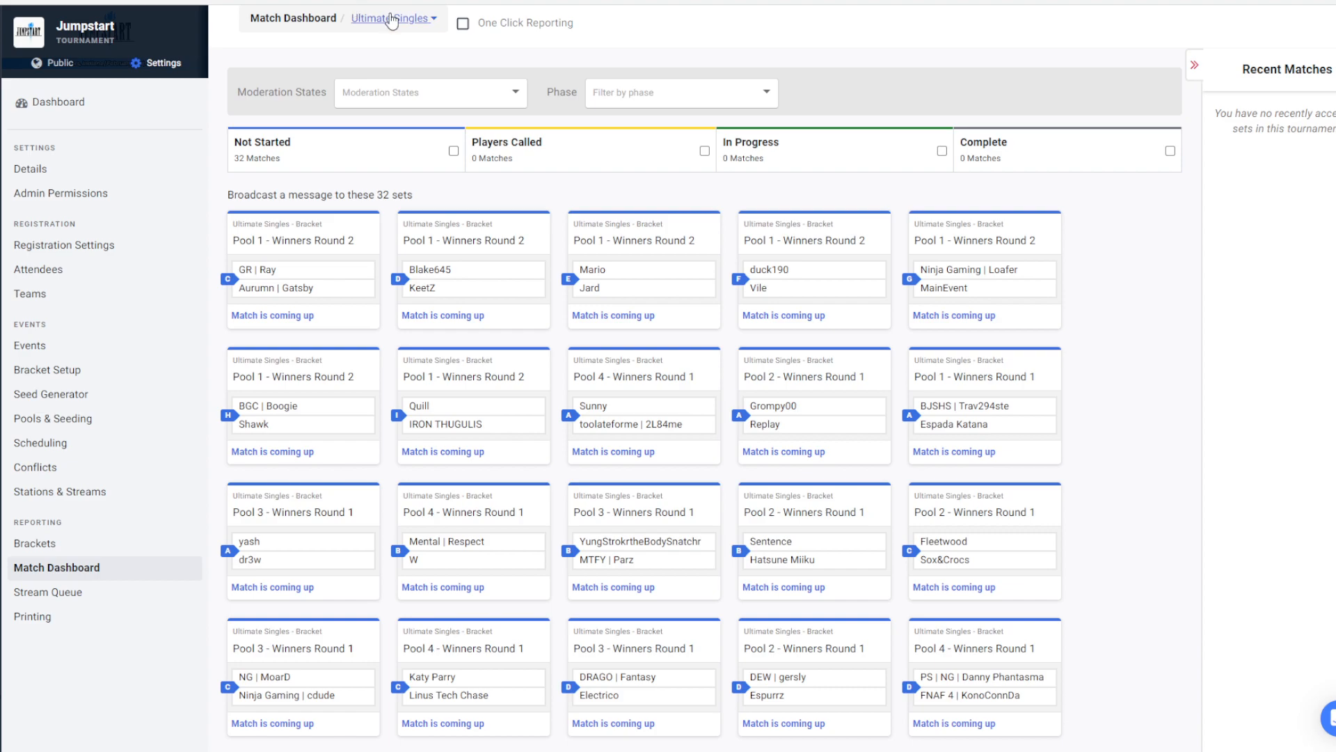
click(412, 19)
click(388, 62)
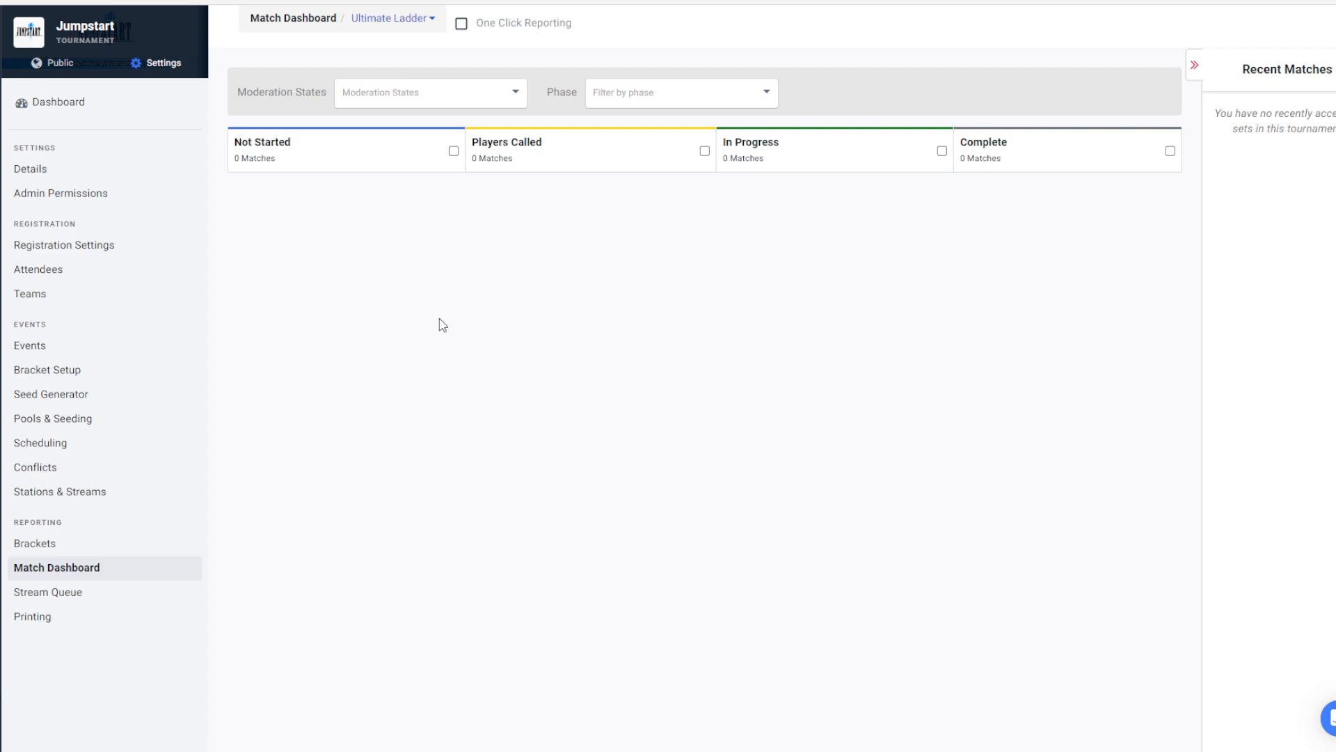
Show the Ultimate Singles matches, view the result reporting options for the first Pool 1 Winners Round 2 match, and cancel without reporting
click(397, 21)
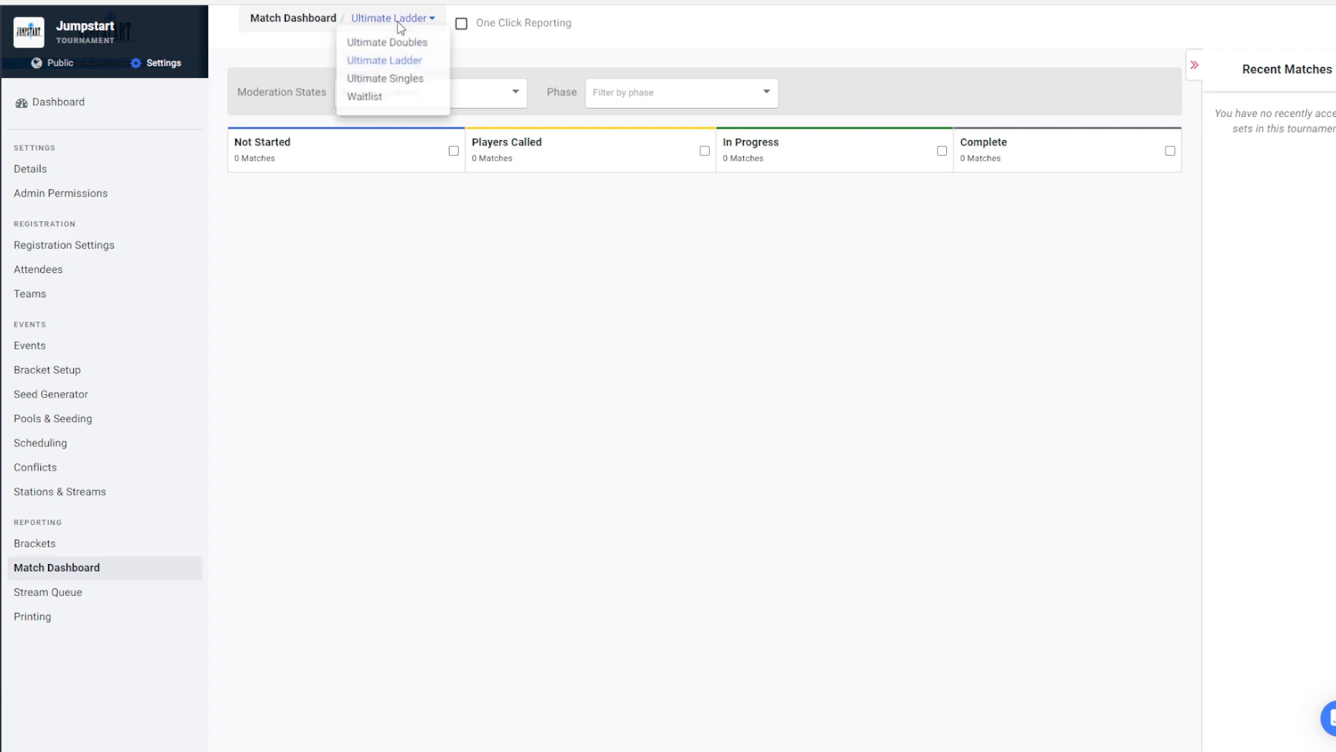
click(405, 80)
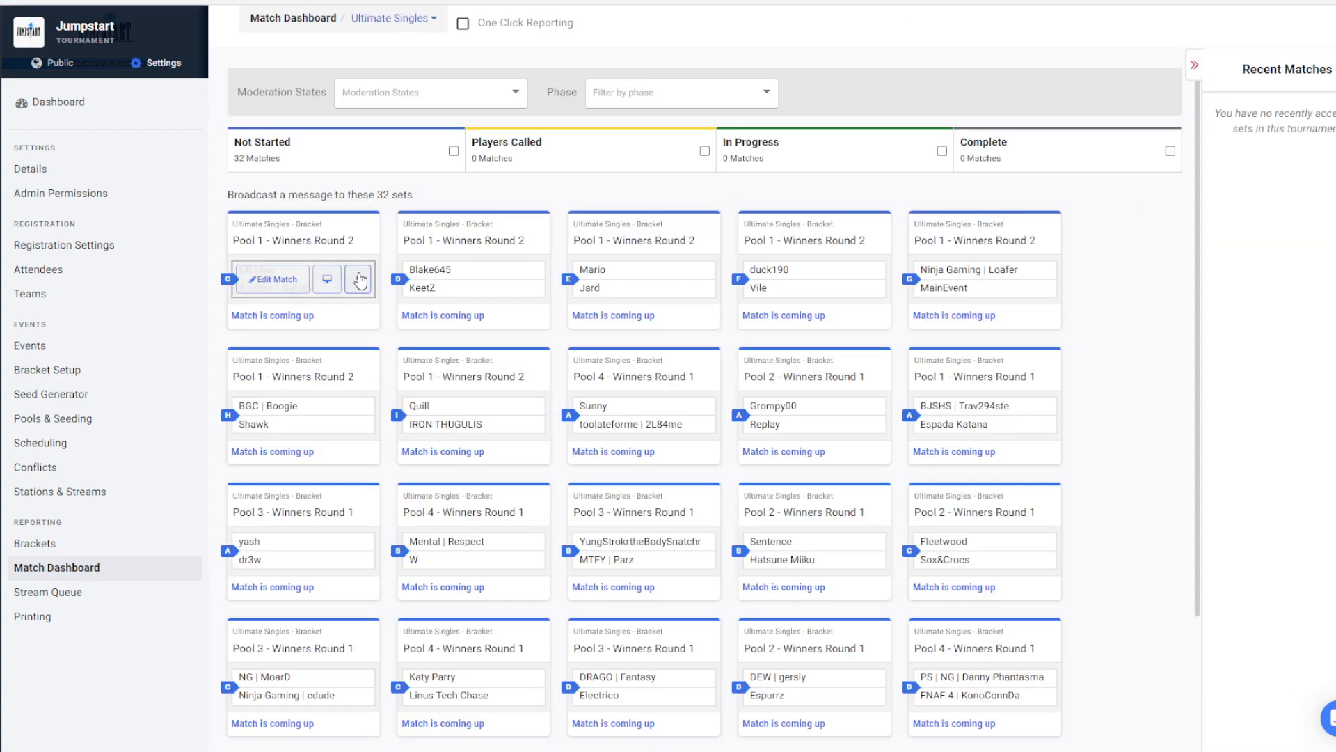
click(366, 279)
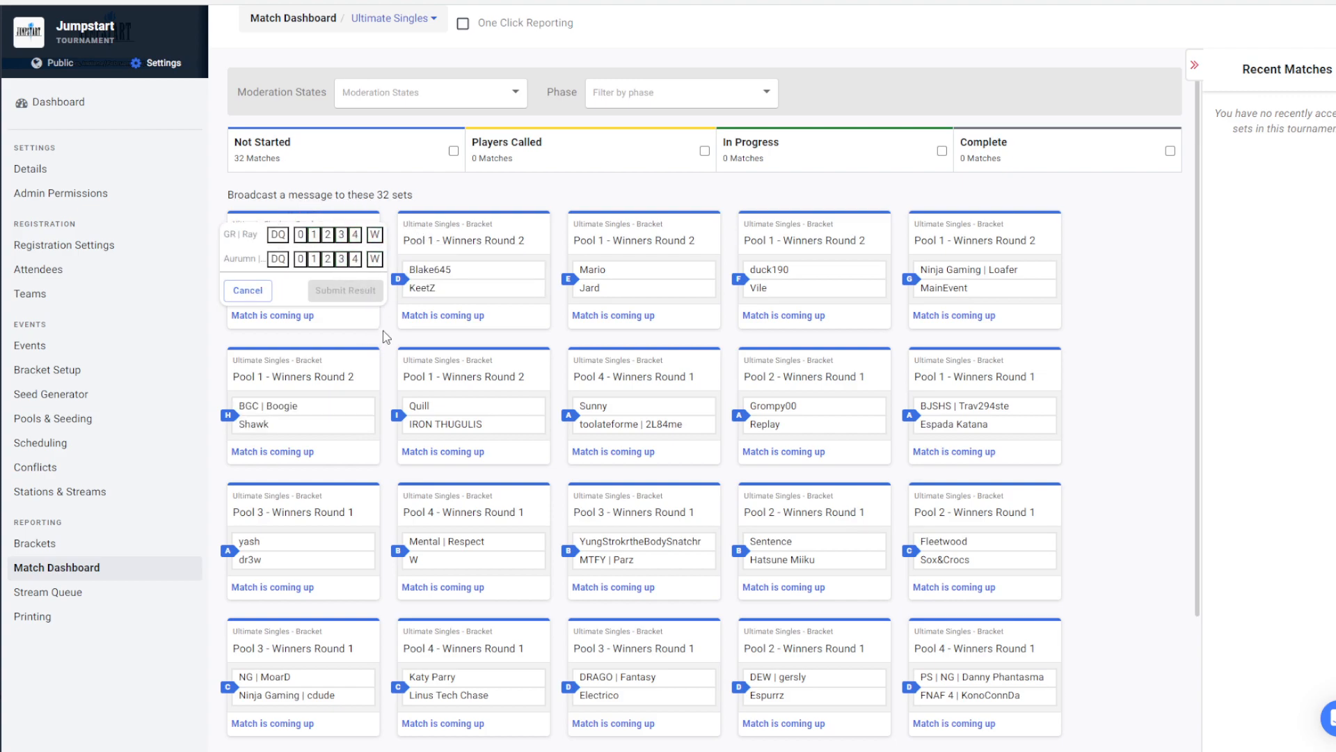
click(249, 291)
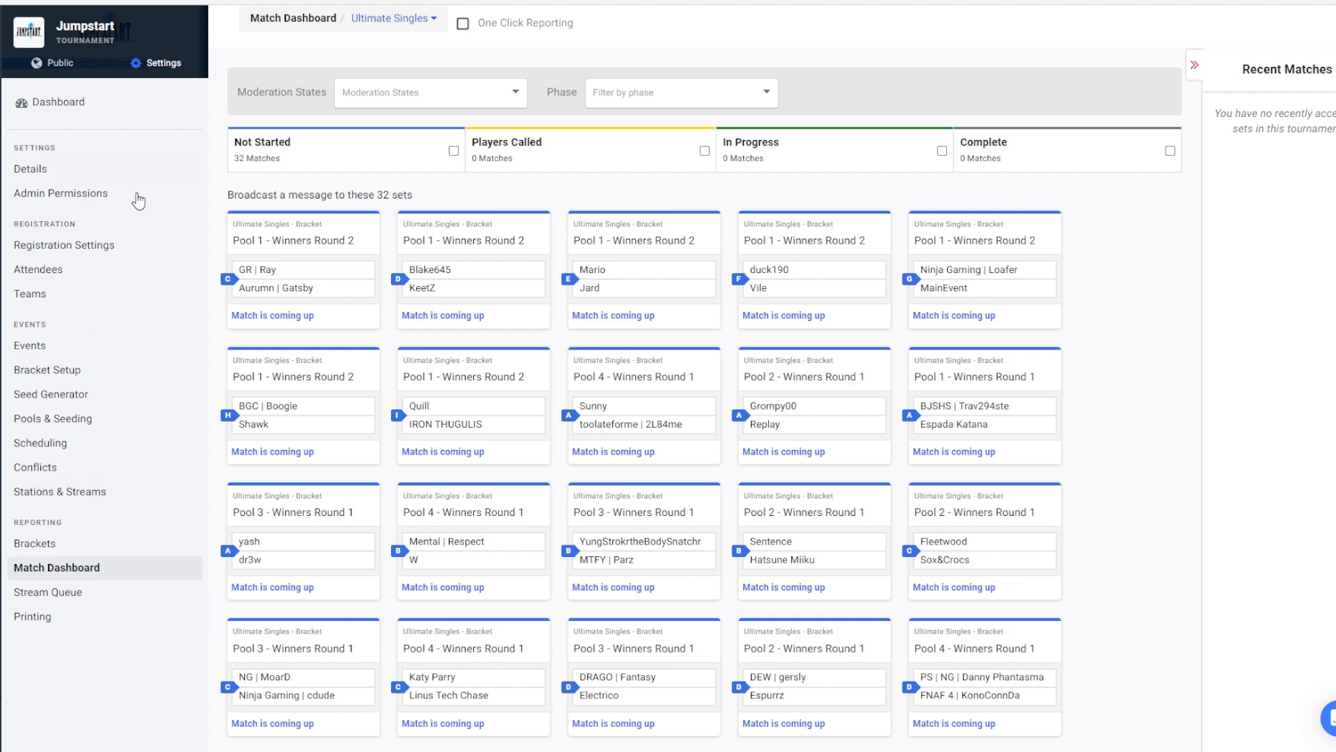
Return to the public Ultimate Ladder event and review its bracket's queue, pairing and page settings
click(59, 65)
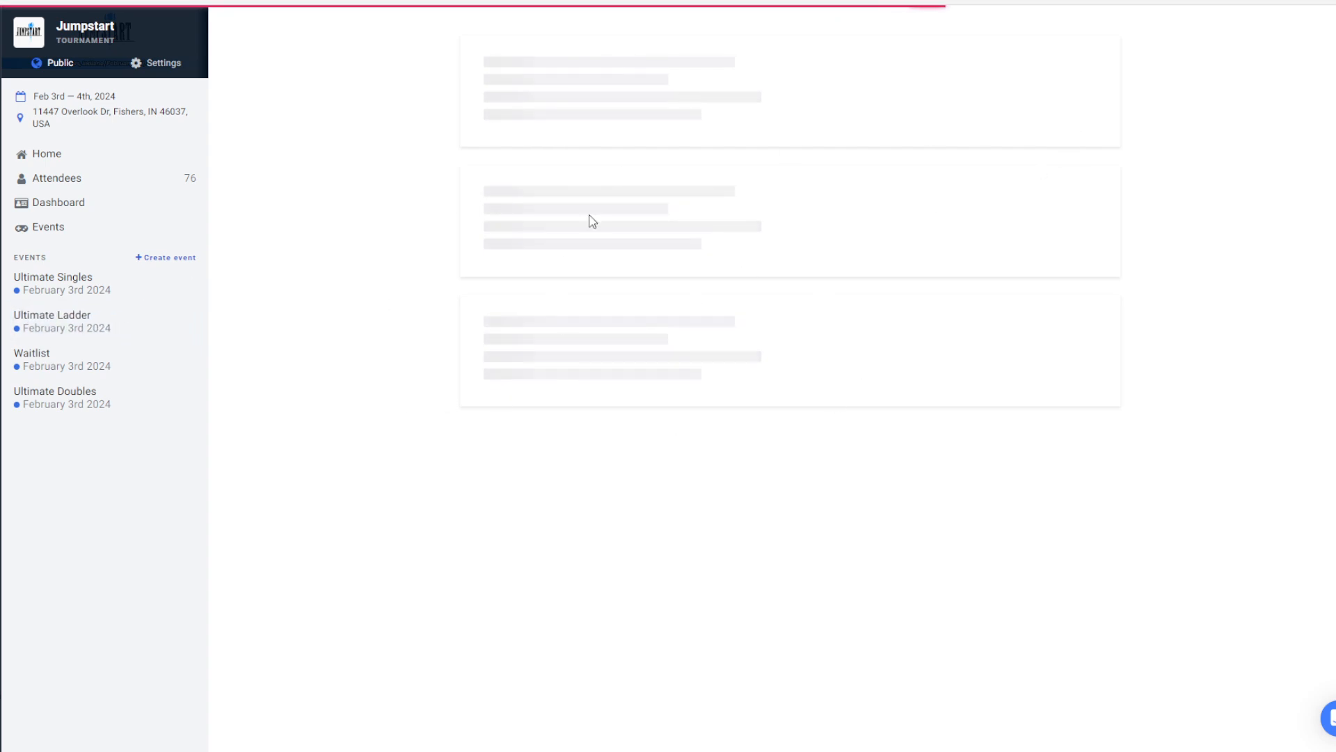
click(123, 325)
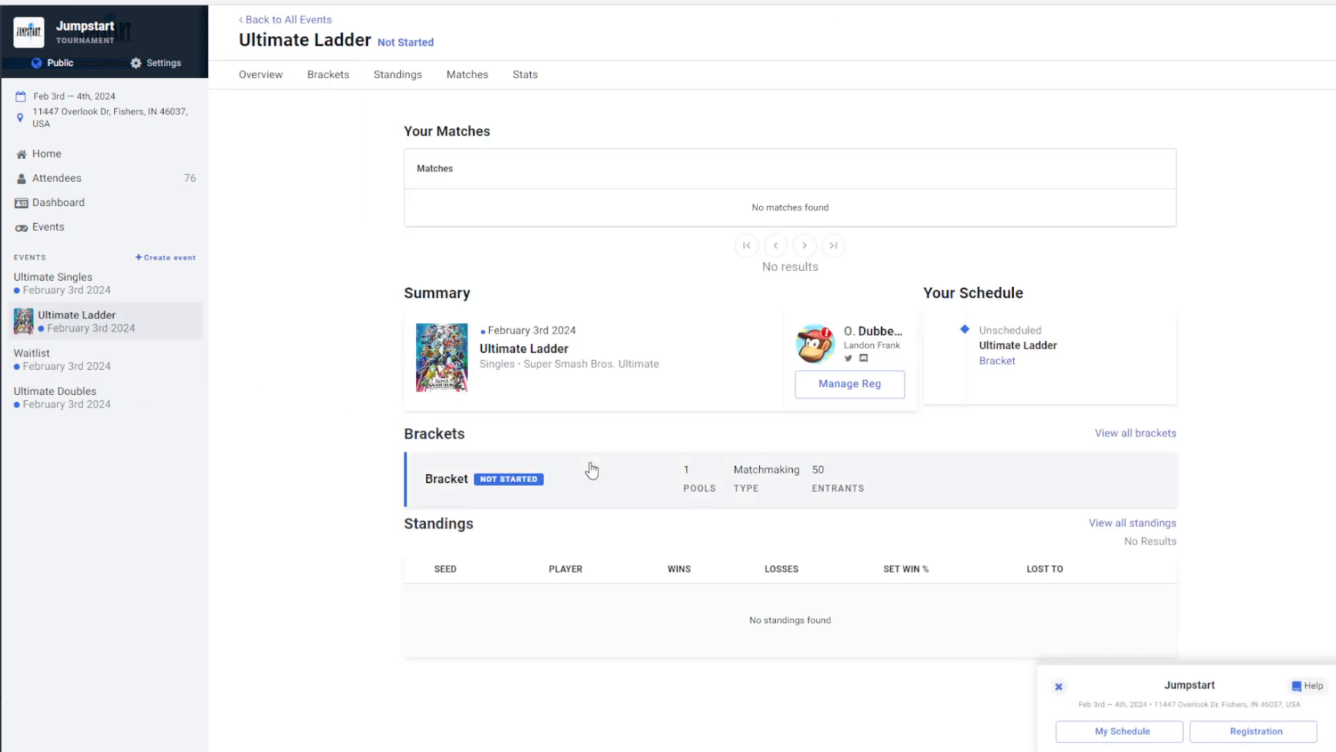
click(591, 471)
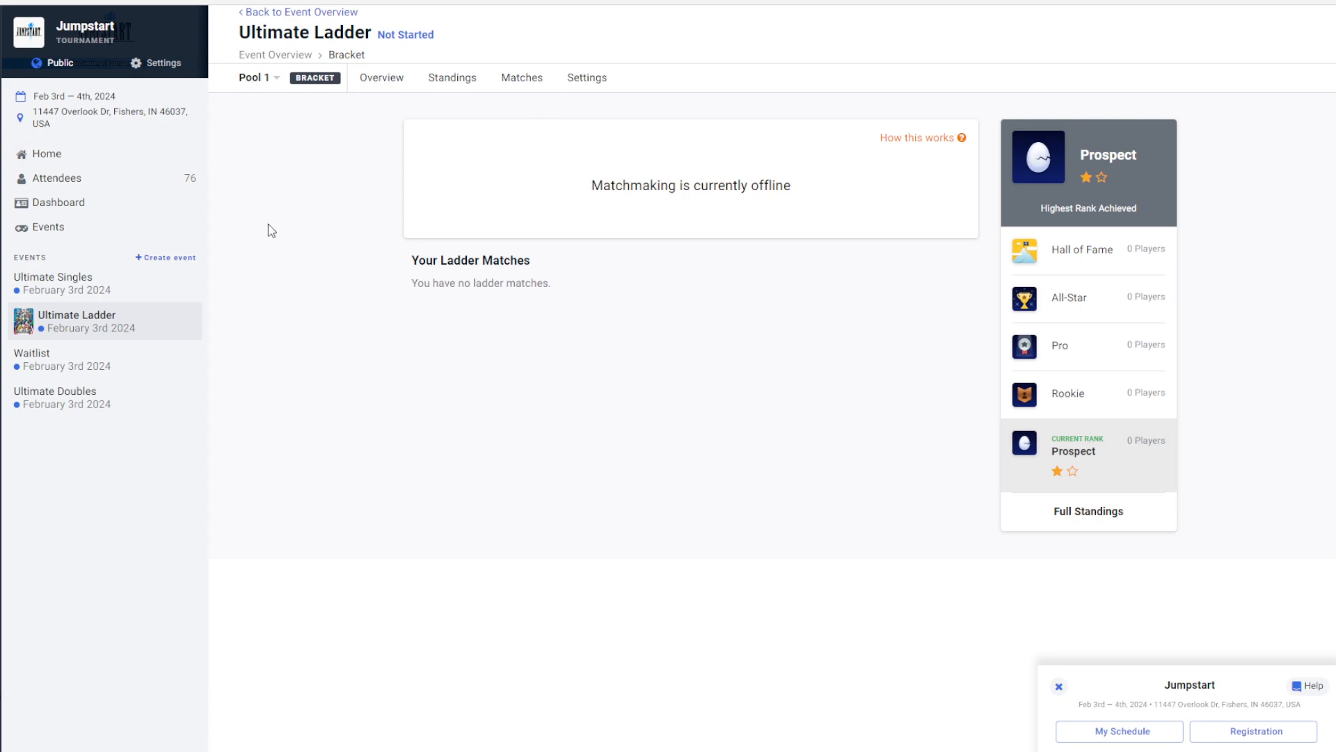
click(585, 82)
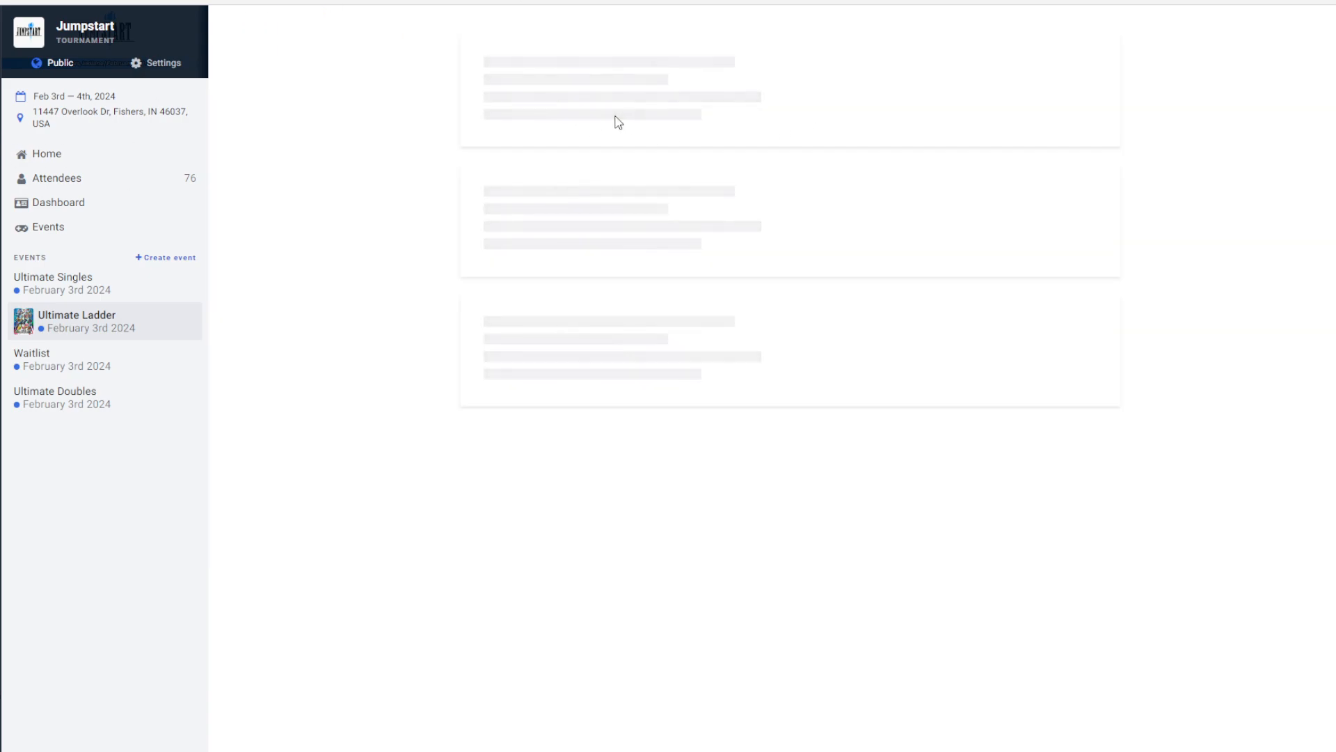
scroll(490, 381, down, 1)
scroll(490, 381, down, 10)
scroll(533, 471, up, 10)
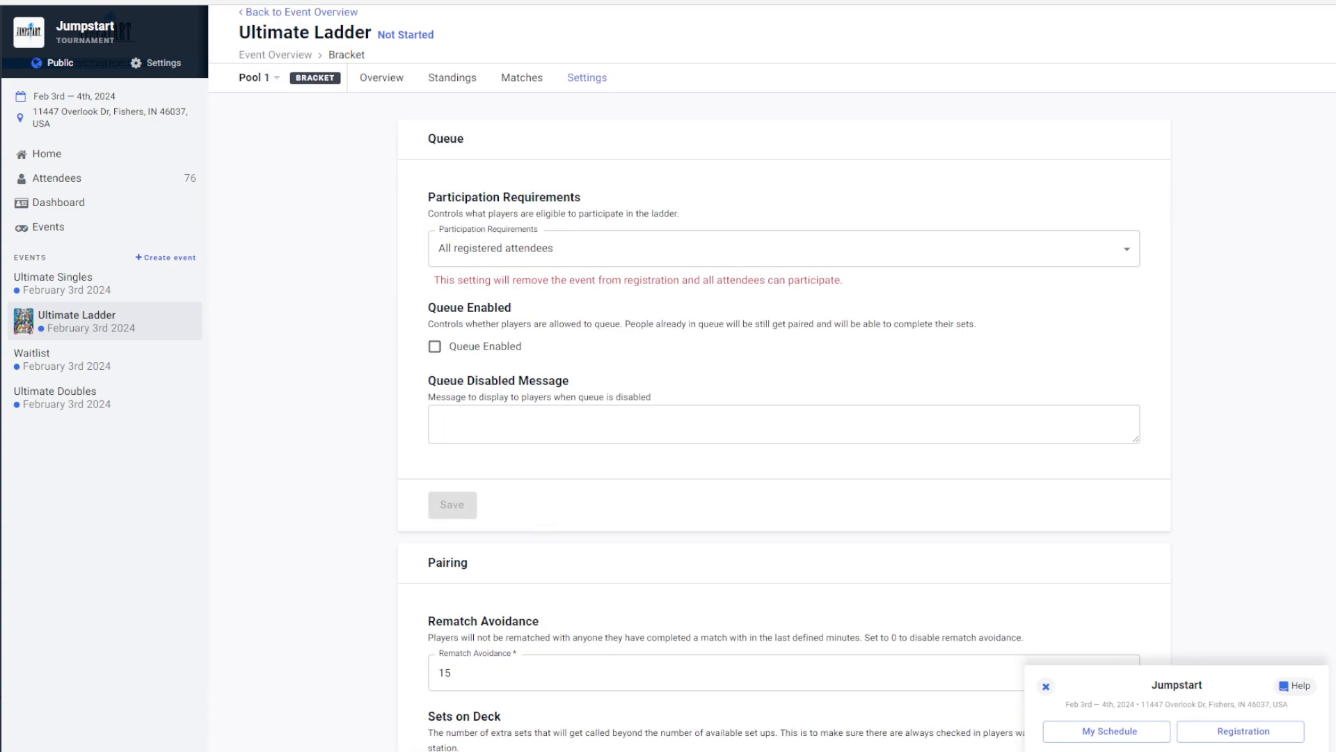